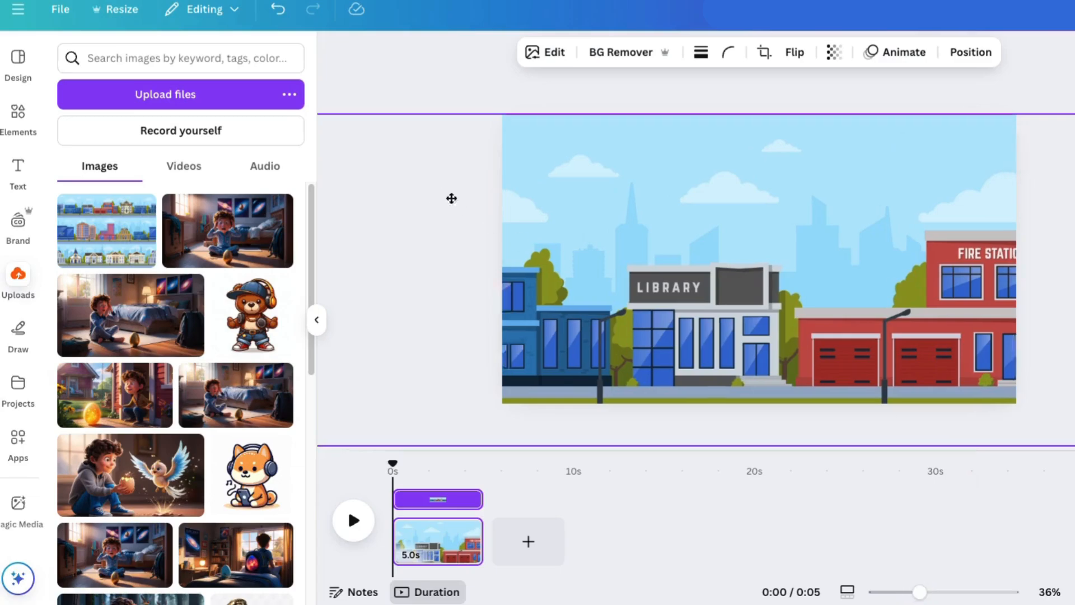
# Scale and position the city street image to fill the first page, and extend the page's duration to 10 seconds
pyautogui.moveTo(451, 130); pyautogui.dragTo(614, 230)
pyautogui.moveTo(730, 273); pyautogui.dragTo(547, 219)
pyautogui.moveTo(435, 112); pyautogui.dragTo(354, 93)
pyautogui.moveTo(924, 253); pyautogui.dragTo(776, 259)
pyautogui.moveTo(486, 547); pyautogui.dragTo(610, 545)
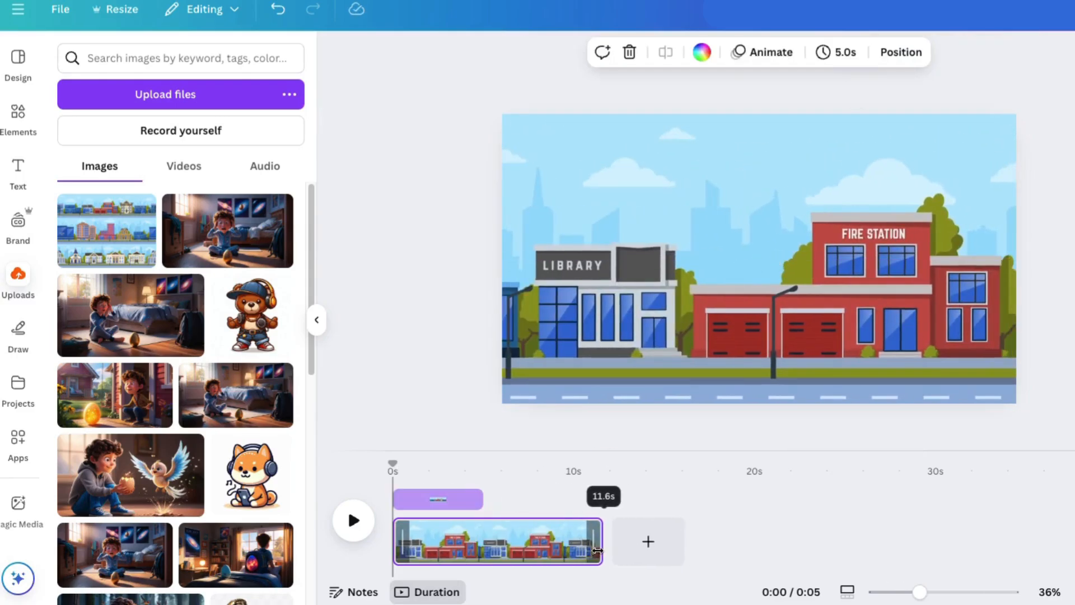
pyautogui.moveTo(568, 551); pyautogui.dragTo(572, 551)
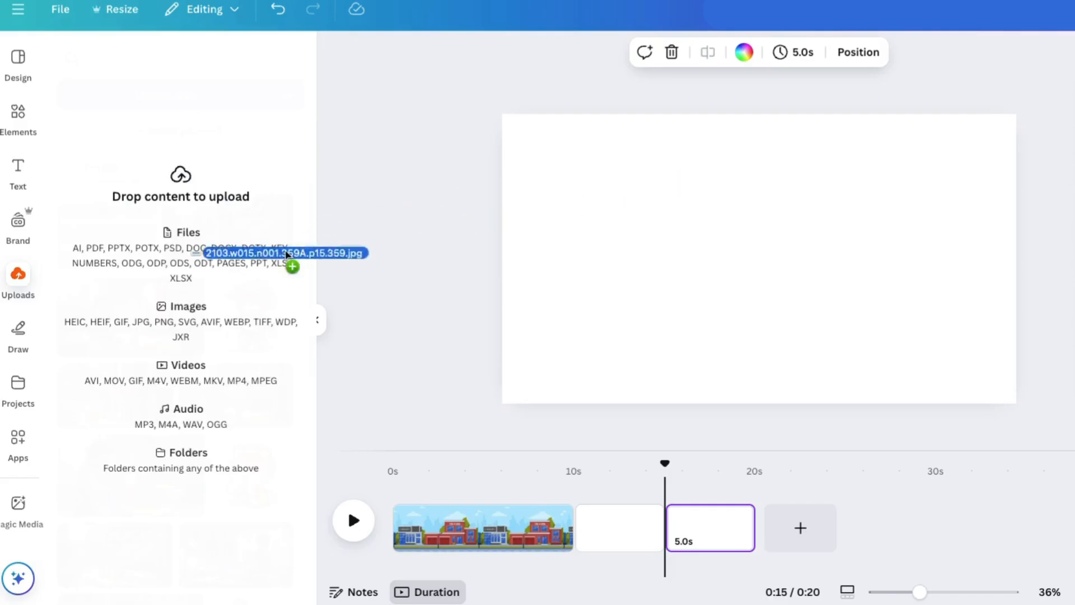
# Upload the seaside promenade and country road background images from the computer
pyautogui.moveTo(284, 255); pyautogui.dragTo(269, 263)
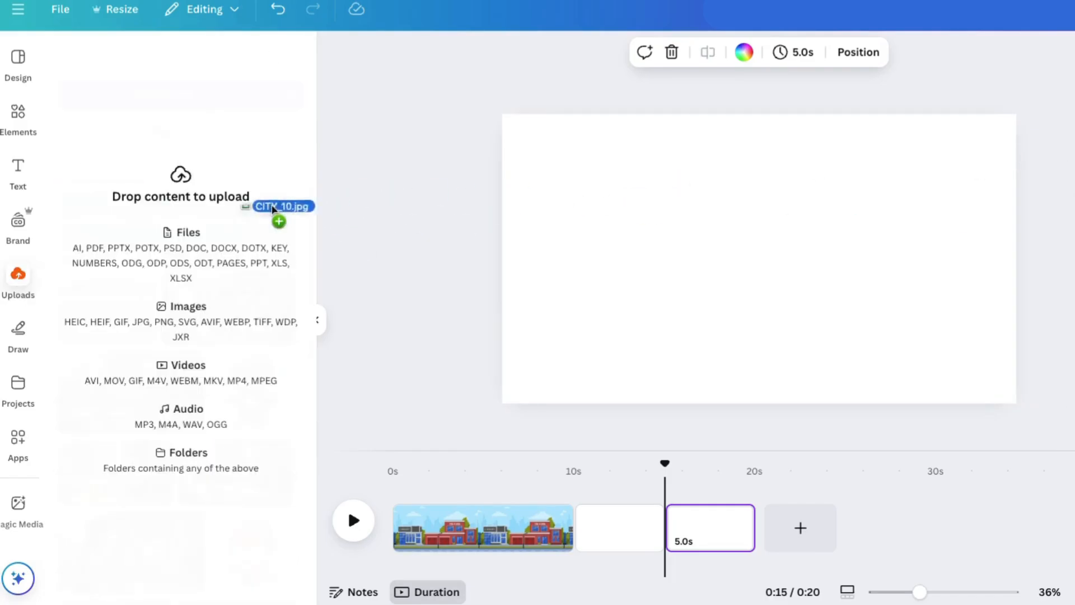
pyautogui.moveTo(305, 202); pyautogui.dragTo(299, 208)
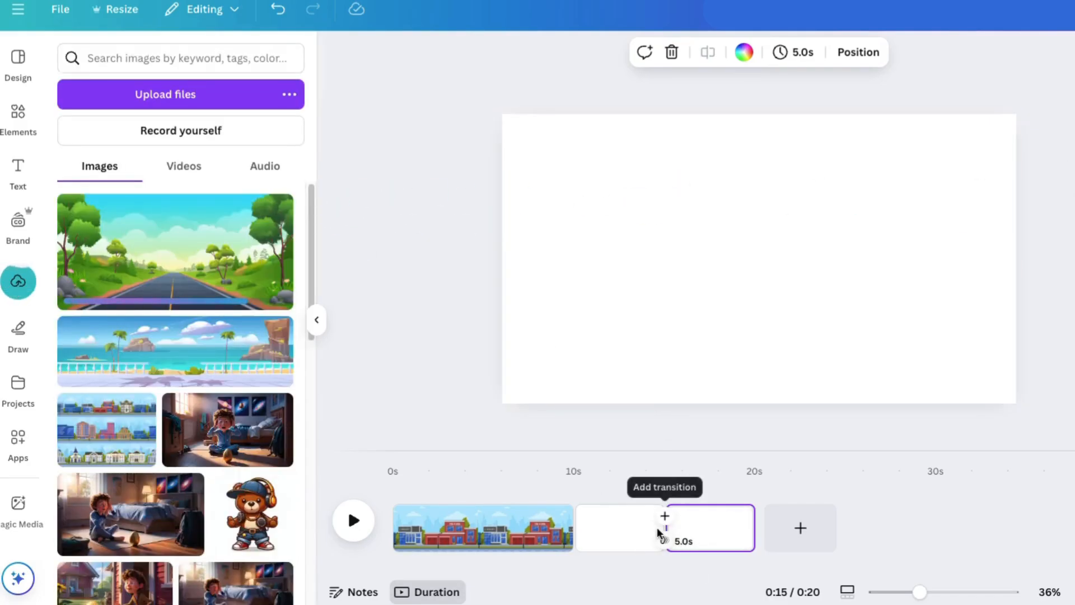
# Extend the blank second page to 10.0 seconds and the blank third page to 10.2 seconds
pyautogui.click(657, 526)
pyautogui.moveTo(660, 528); pyautogui.dragTo(740, 528)
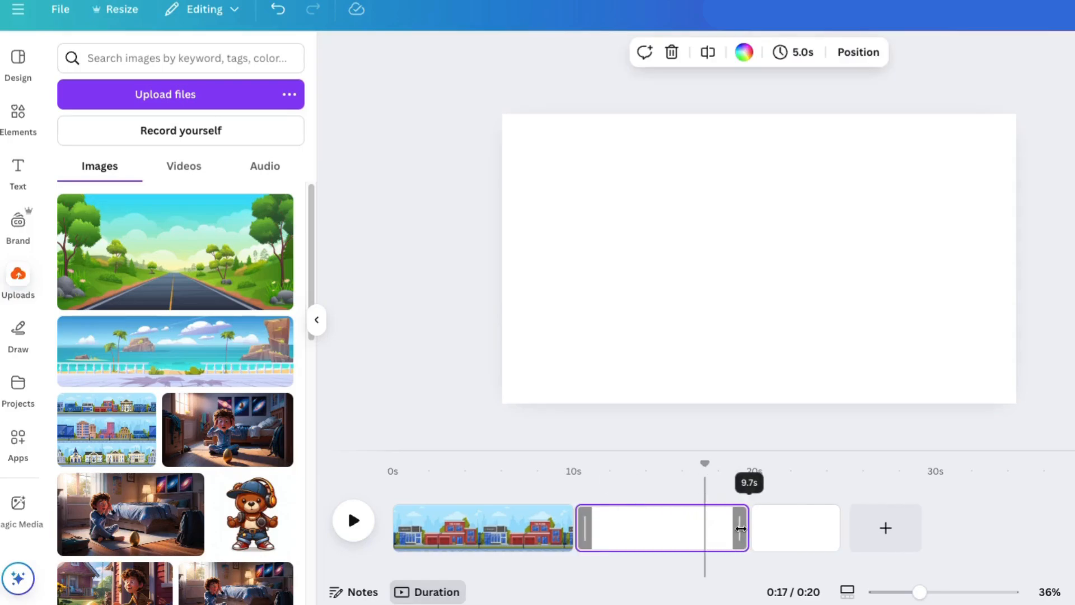
pyautogui.click(837, 529)
pyautogui.moveTo(840, 530); pyautogui.dragTo(901, 533)
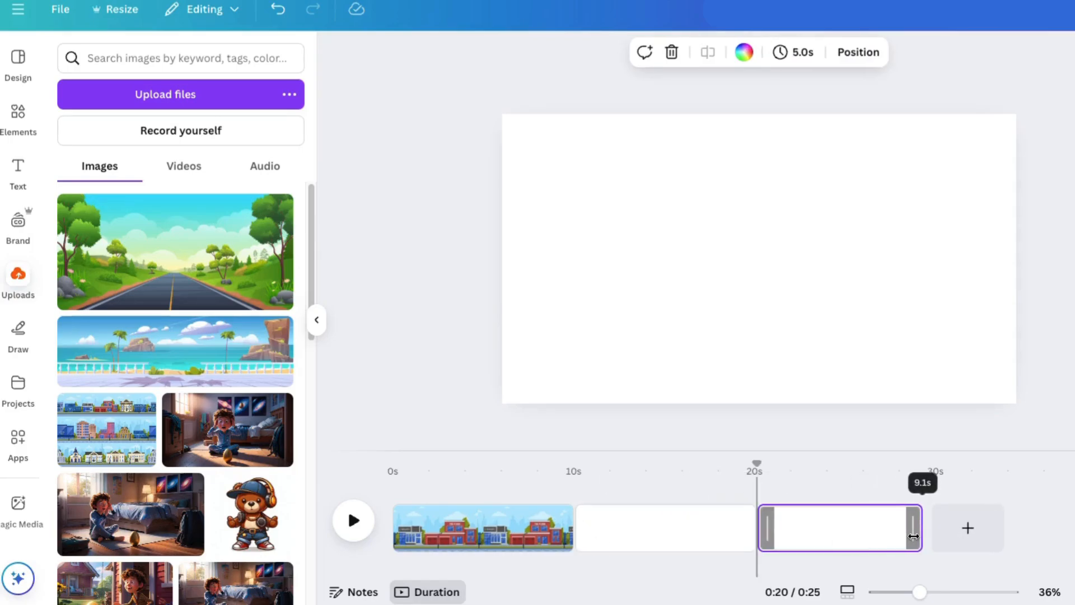
# Add the country road image to the third page and scale and center it to cover the whole canvas
pyautogui.click(148, 215)
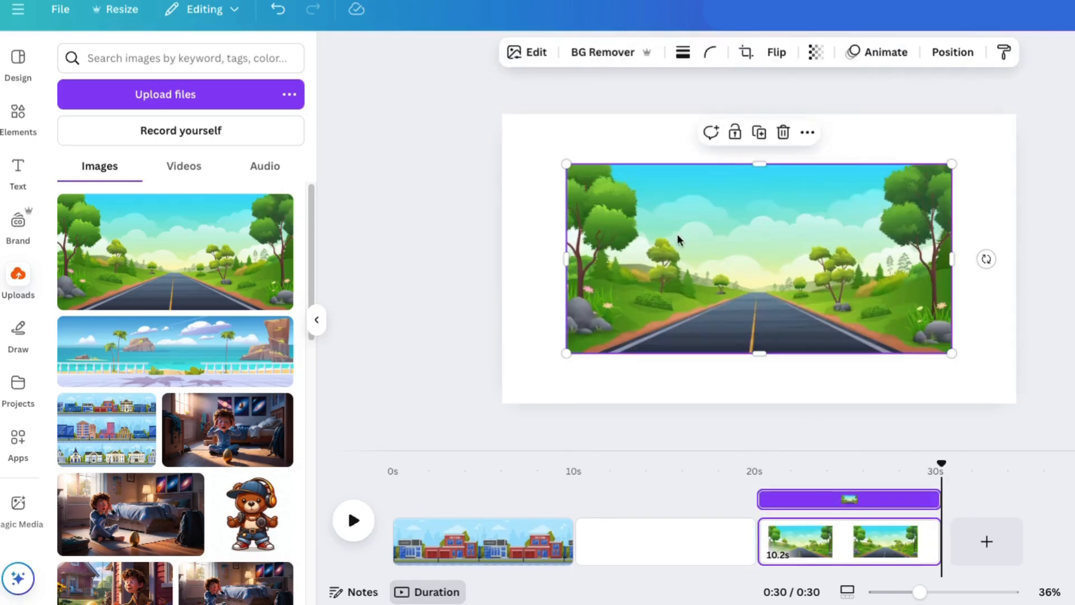
pyautogui.moveTo(566, 164); pyautogui.dragTo(431, 97)
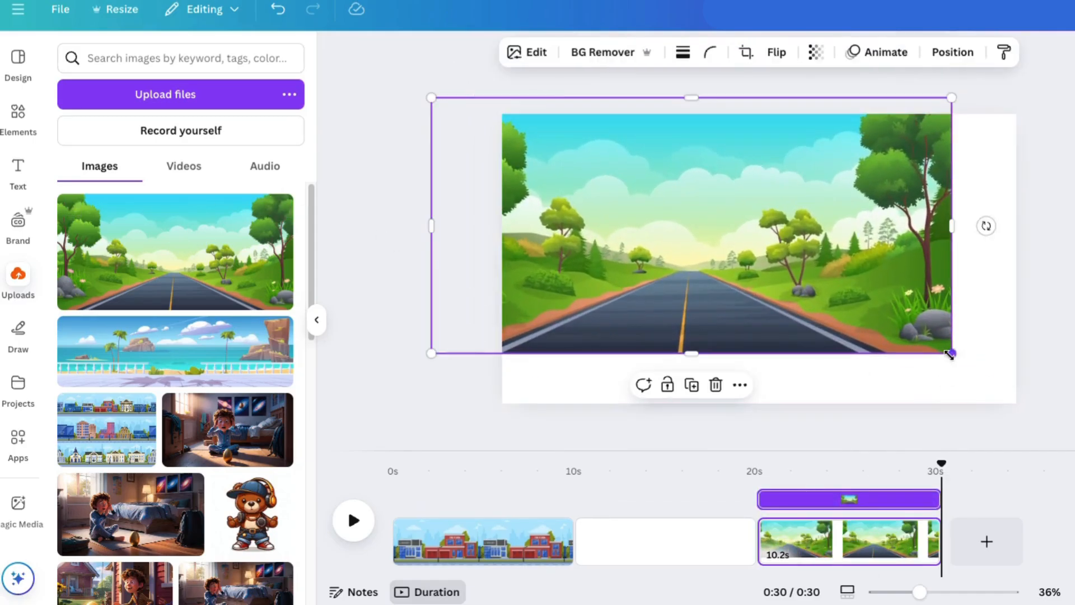
pyautogui.moveTo(951, 354); pyautogui.dragTo(1047, 401)
pyautogui.moveTo(831, 317); pyautogui.dragTo(851, 320)
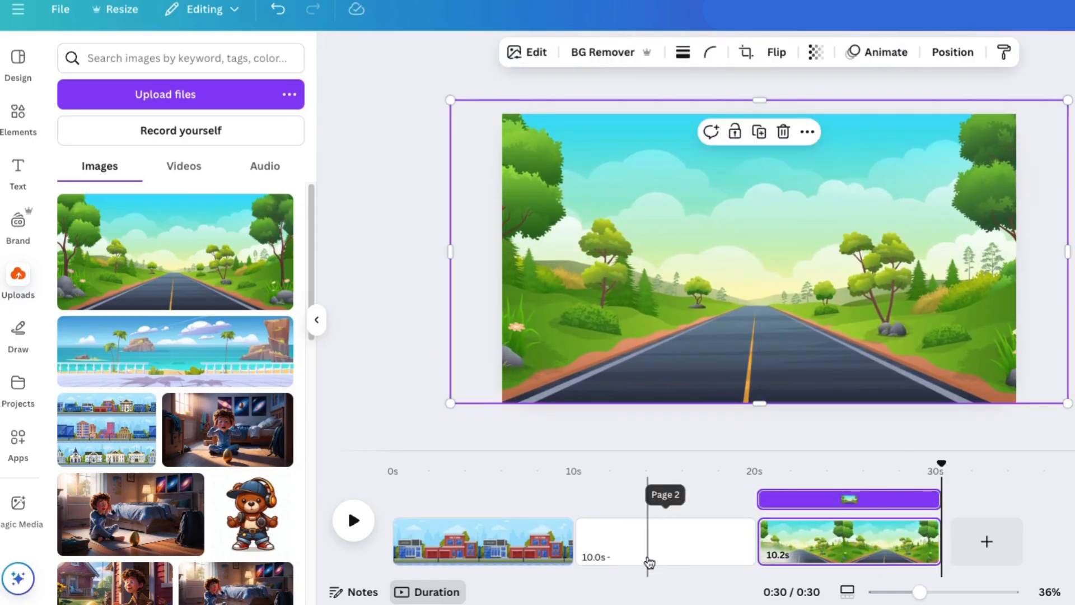
# Add the seaside image to the second page, enlarge it beyond the canvas, and align its left edge just outside the page
pyautogui.click(648, 561)
pyautogui.click(185, 351)
pyautogui.moveTo(566, 202); pyautogui.dragTo(169, 101)
pyautogui.moveTo(337, 197); pyautogui.dragTo(681, 284)
pyautogui.moveTo(365, 271); pyautogui.dragTo(592, 288)
pyautogui.click(409, 255)
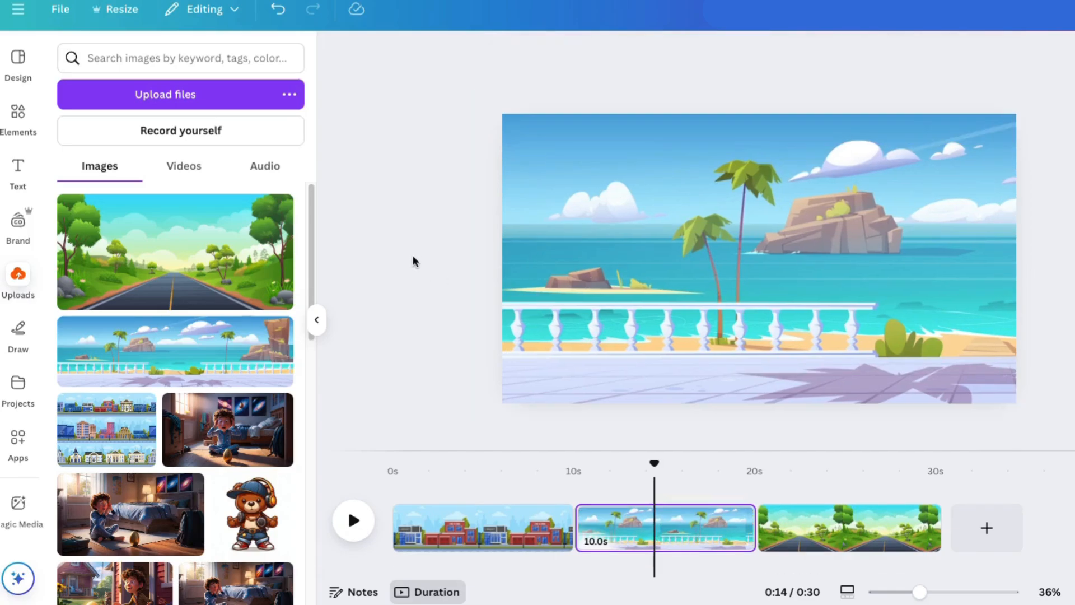
pyautogui.click(532, 245)
pyautogui.moveTo(533, 244); pyautogui.dragTo(551, 244)
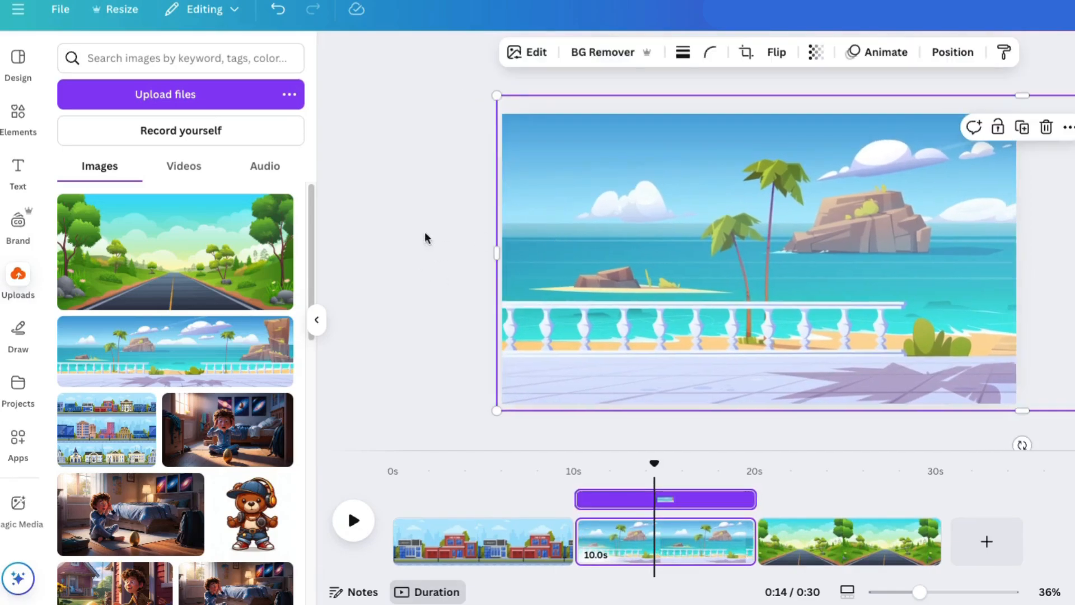
# Search the elements for "walker" and restrict the results to animated graphics
pyautogui.click(18, 114)
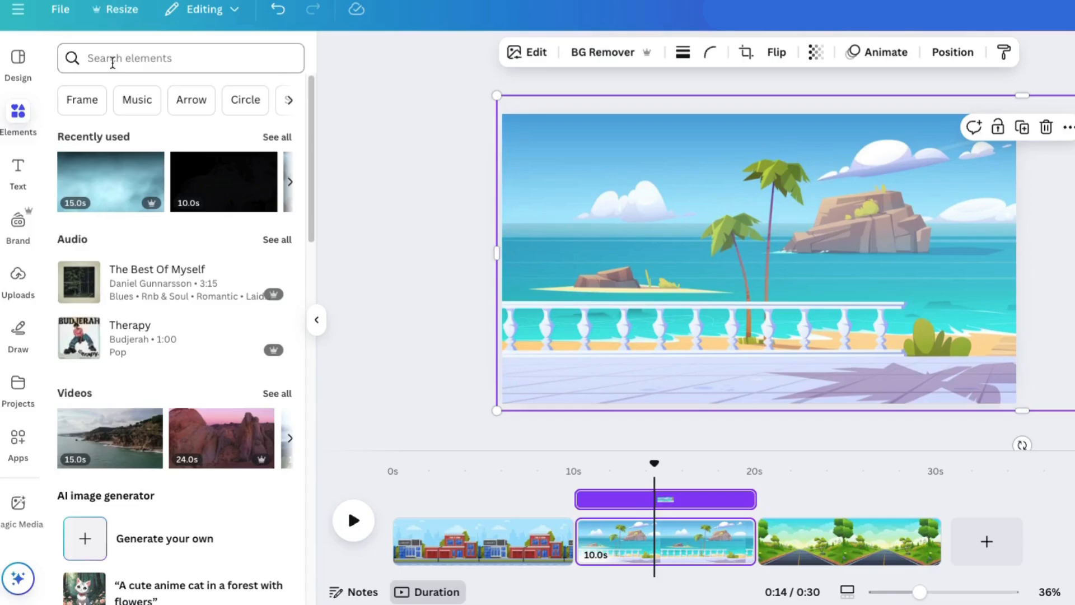
pyautogui.click(114, 62)
pyautogui.write('walker')
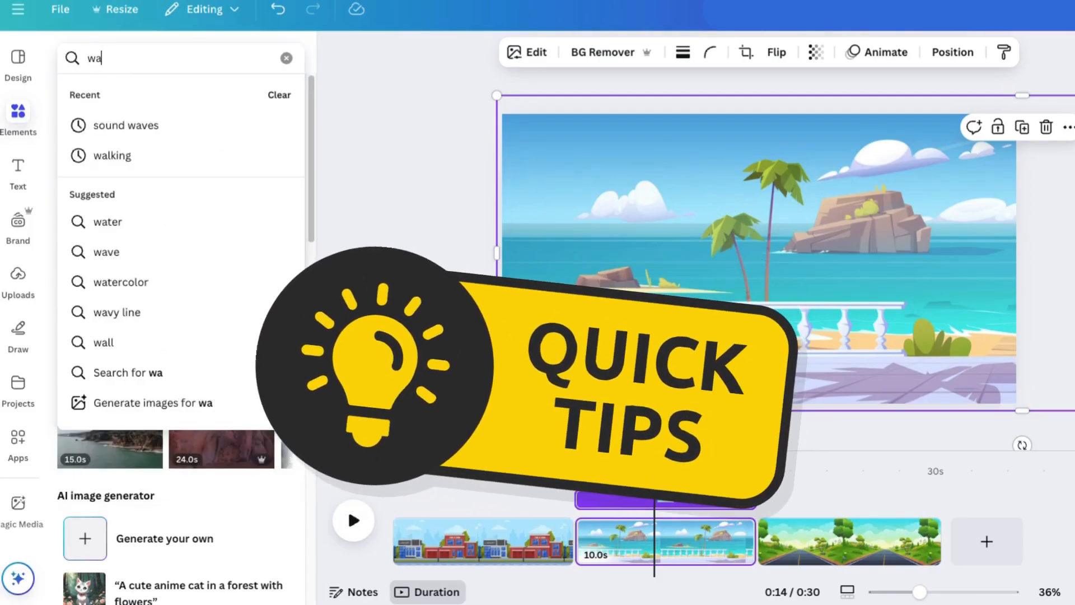
pyautogui.press('Return')
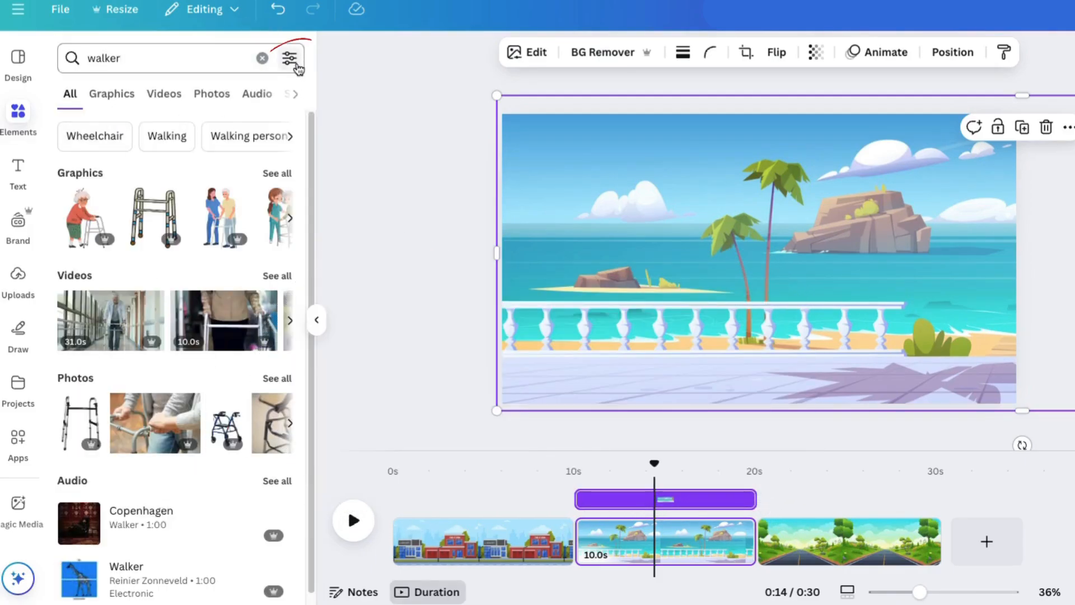
pyautogui.click(290, 59)
pyautogui.click(103, 346)
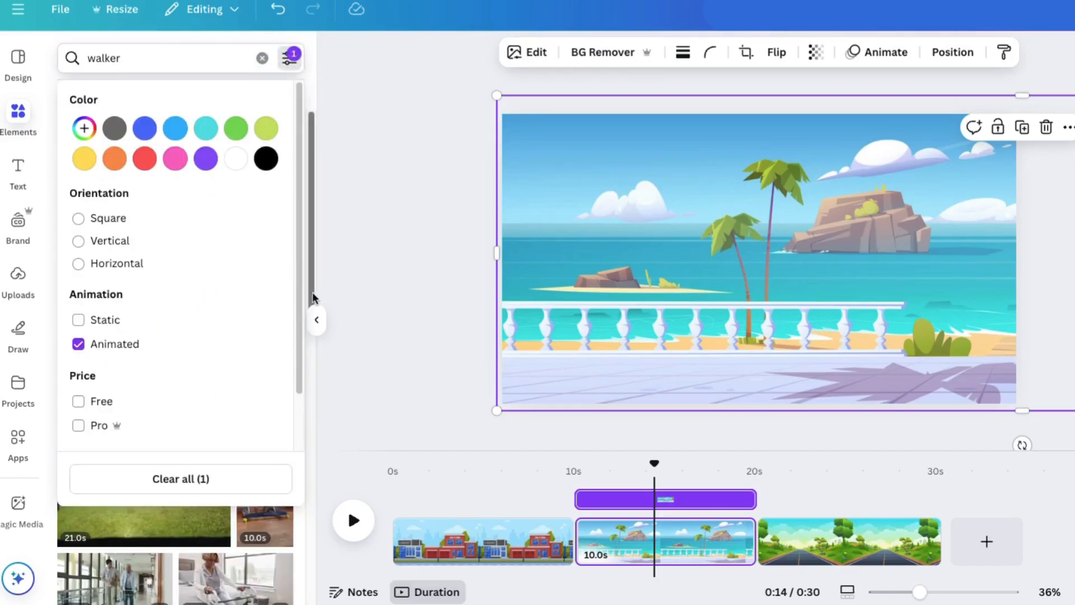
pyautogui.click(307, 274)
pyautogui.click(106, 98)
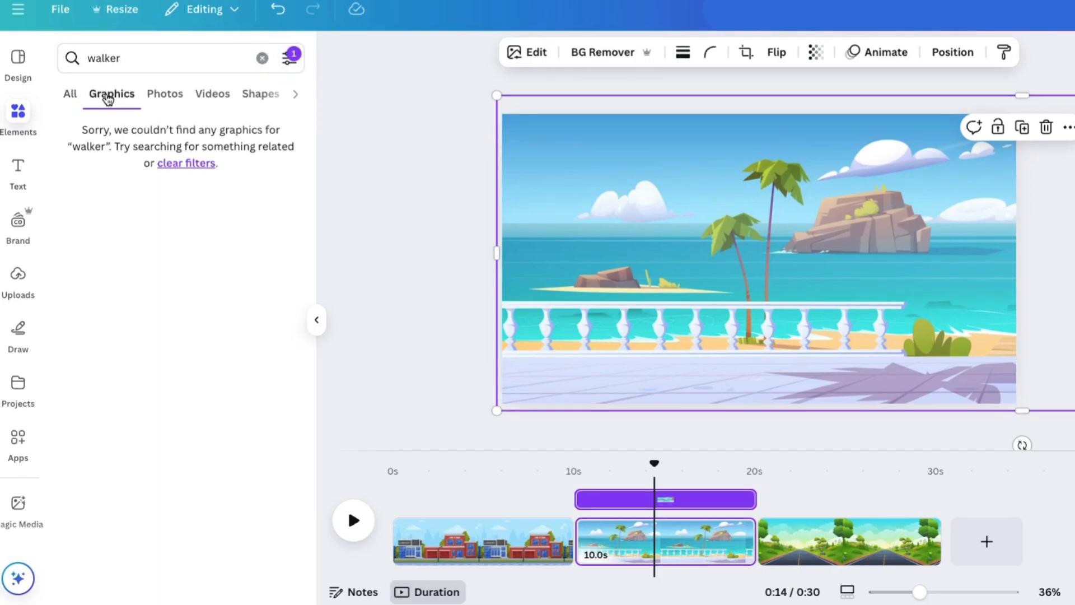
# Change the element search to "walking"
pyautogui.click(123, 54)
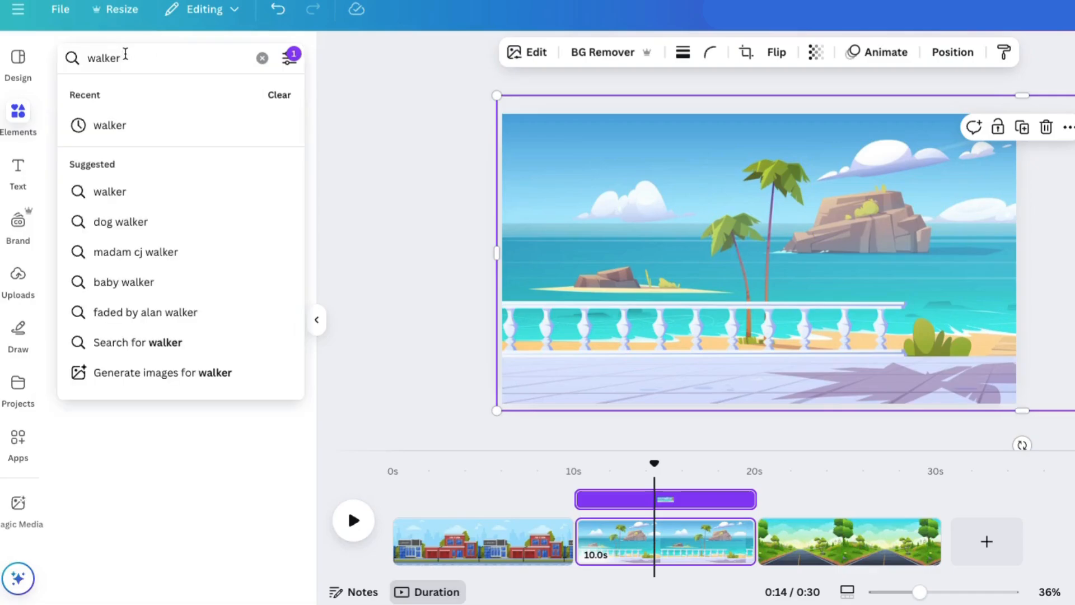
pyautogui.write('ing')
pyautogui.press('Return')
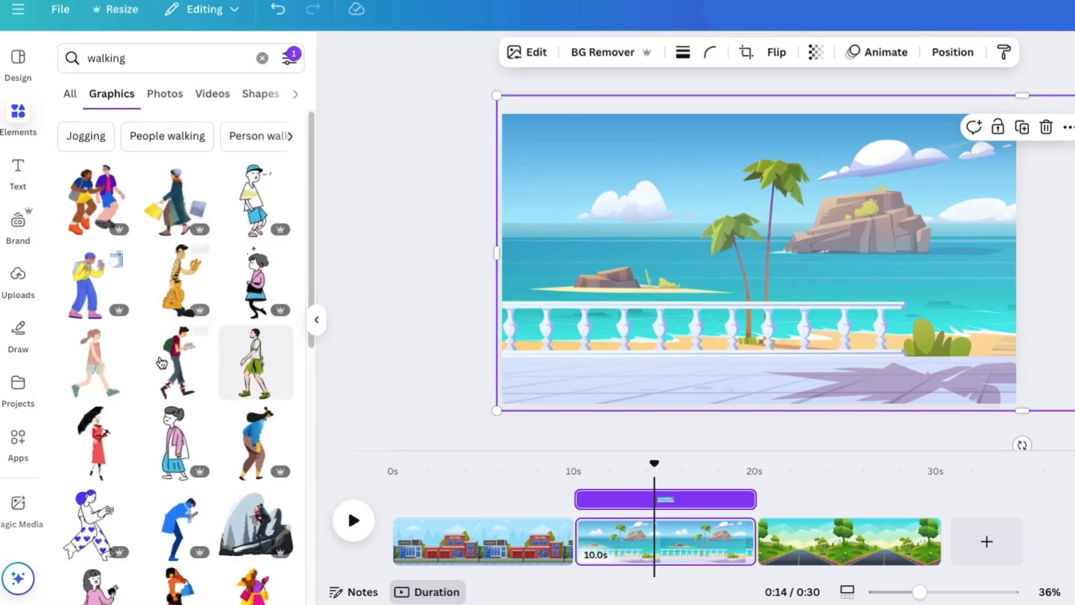
# Add the animated man with a backpack and book, scale him down, and place him on the left part of the promenade
pyautogui.scroll(-1, 133, 386)
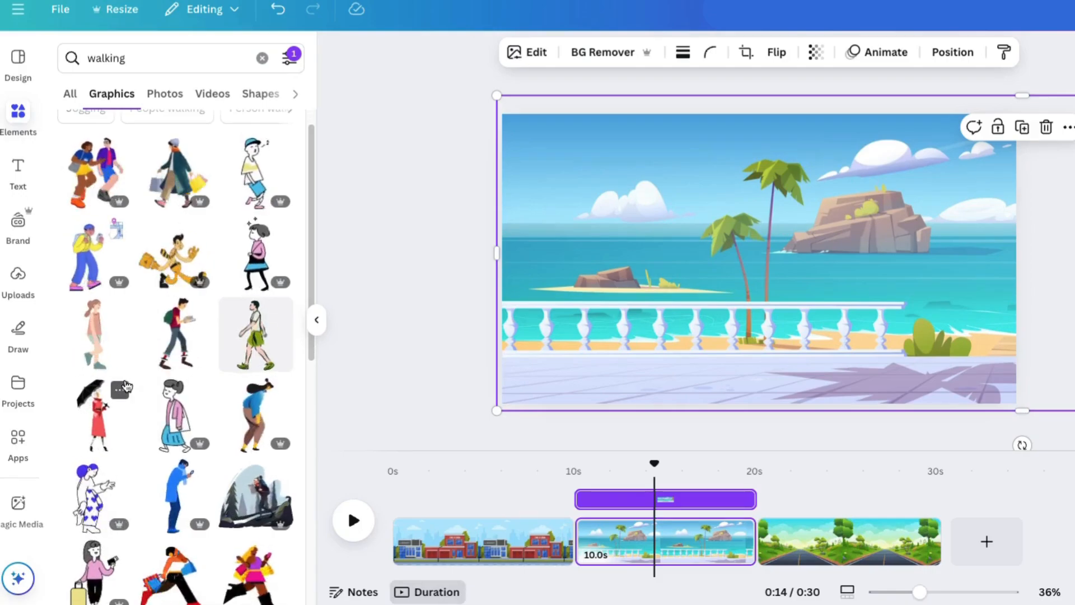
pyautogui.click(178, 338)
pyautogui.moveTo(842, 142); pyautogui.dragTo(775, 227)
pyautogui.moveTo(731, 275); pyautogui.dragTo(602, 290)
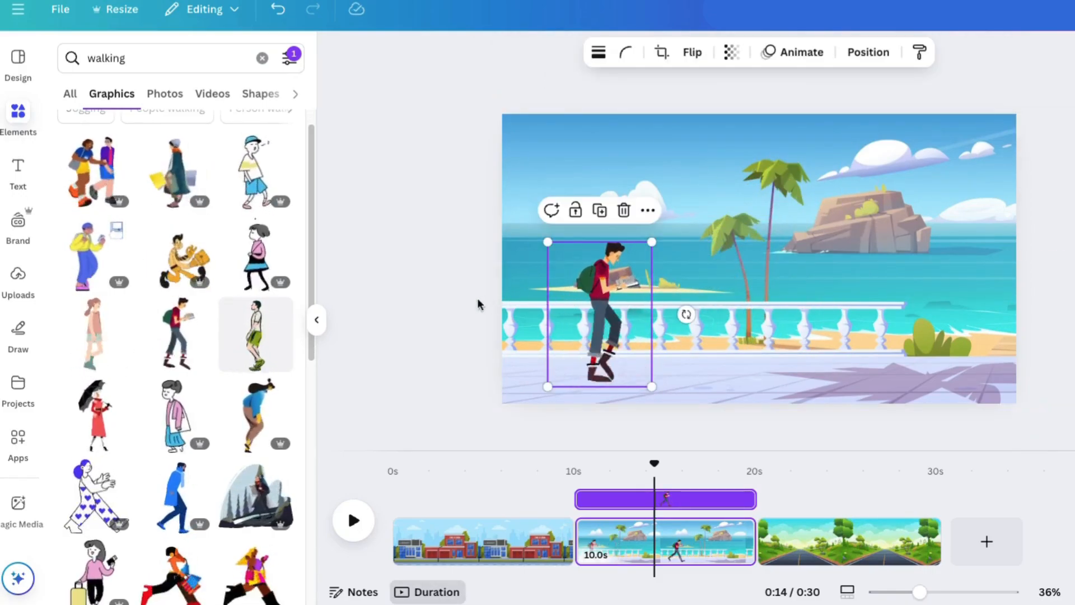
# Find and add the animated walker in a long coat carrying shopping bags, and scale the graphic down
pyautogui.scroll(-10, 214, 386)
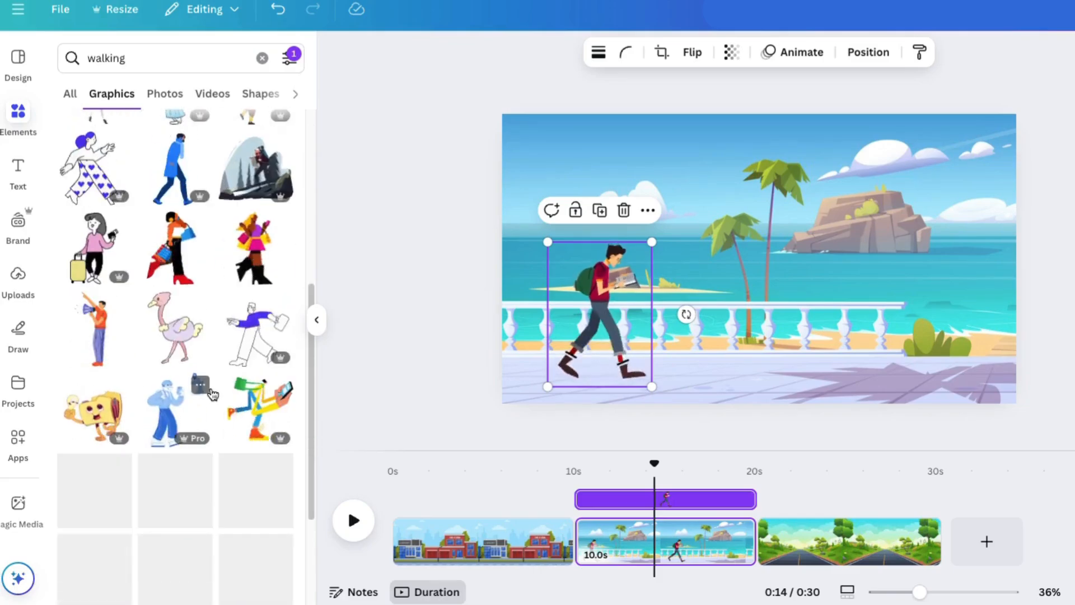
pyautogui.scroll(9, 212, 395)
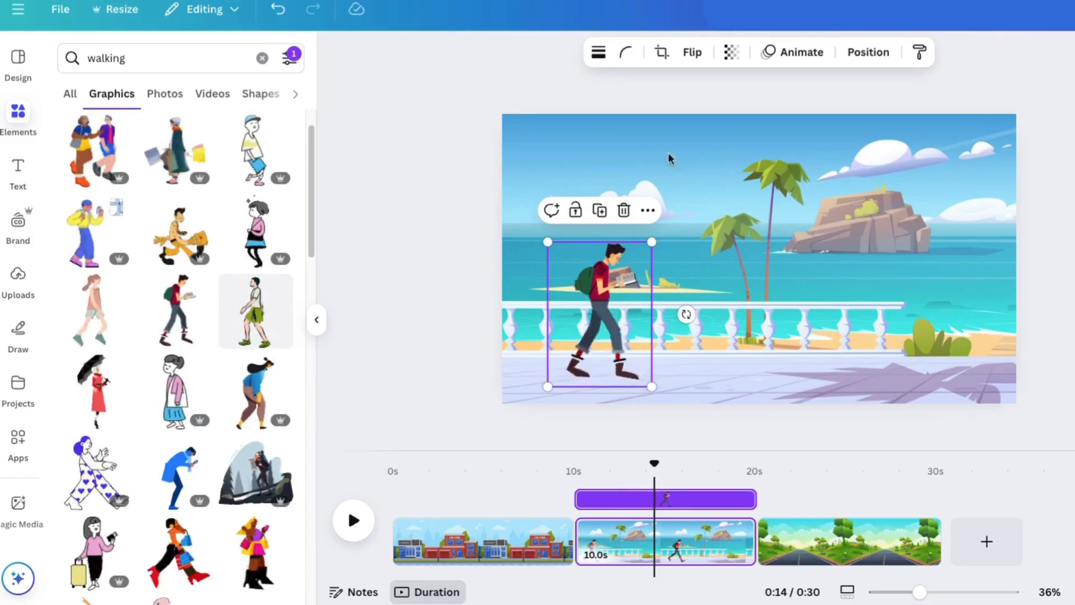
pyautogui.click(177, 146)
pyautogui.moveTo(635, 143); pyautogui.dragTo(732, 233)
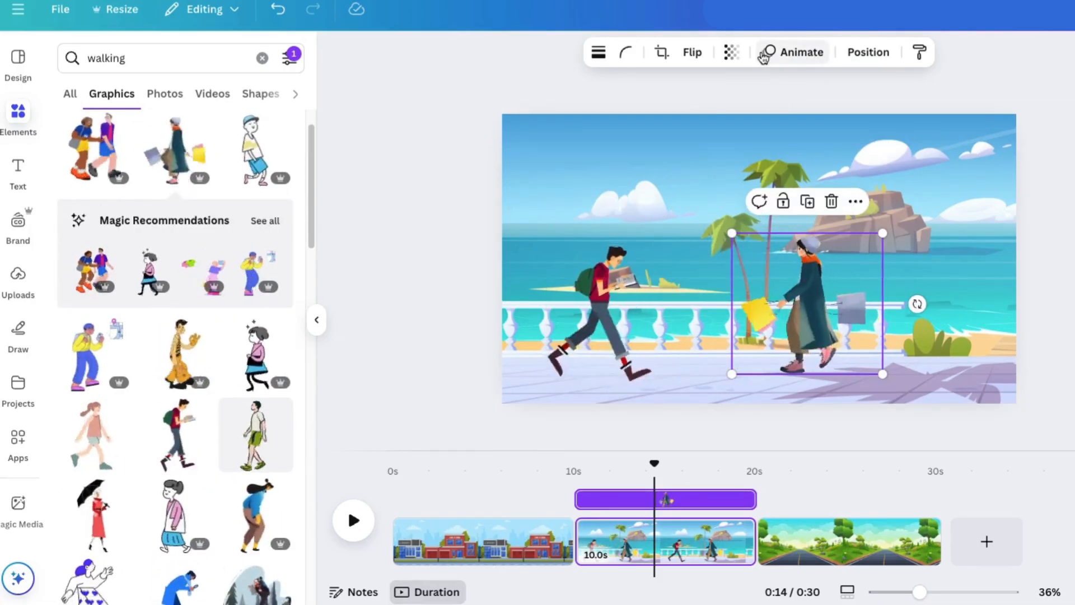
# Flip the shopping-bag walker horizontally, shrink the figure slightly, and place it beside the man, facing the same direction
pyautogui.click(692, 53)
pyautogui.click(695, 91)
pyautogui.moveTo(809, 305); pyautogui.dragTo(676, 314)
pyautogui.moveTo(749, 241); pyautogui.dragTo(731, 255)
pyautogui.moveTo(662, 298); pyautogui.dragTo(656, 300)
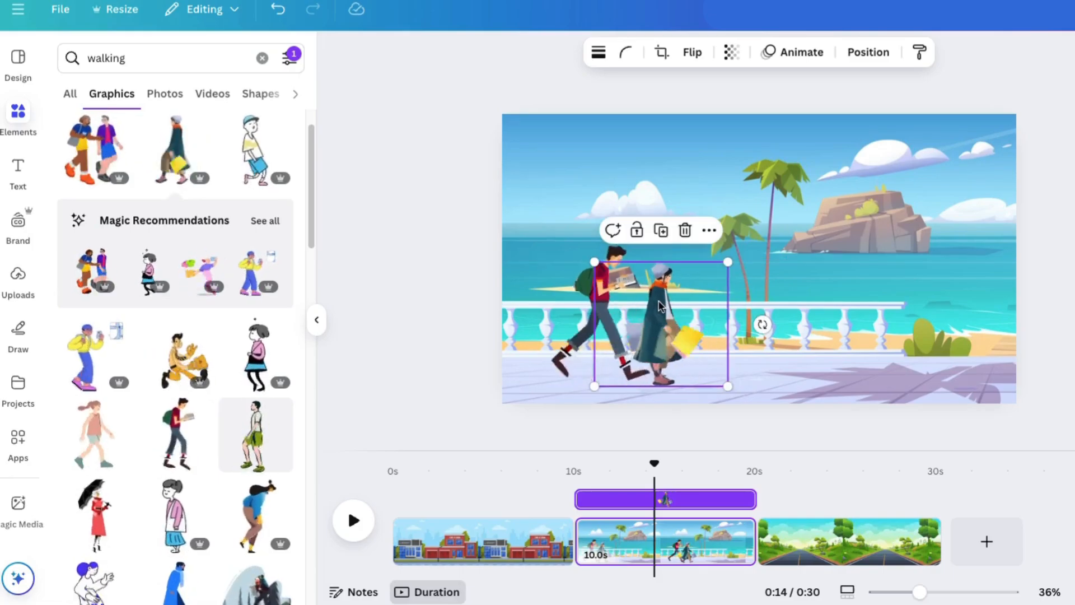
# Slide the seaside background leftward behind the walkers to preview the motion, and move it back to its starting position
pyautogui.click(438, 288)
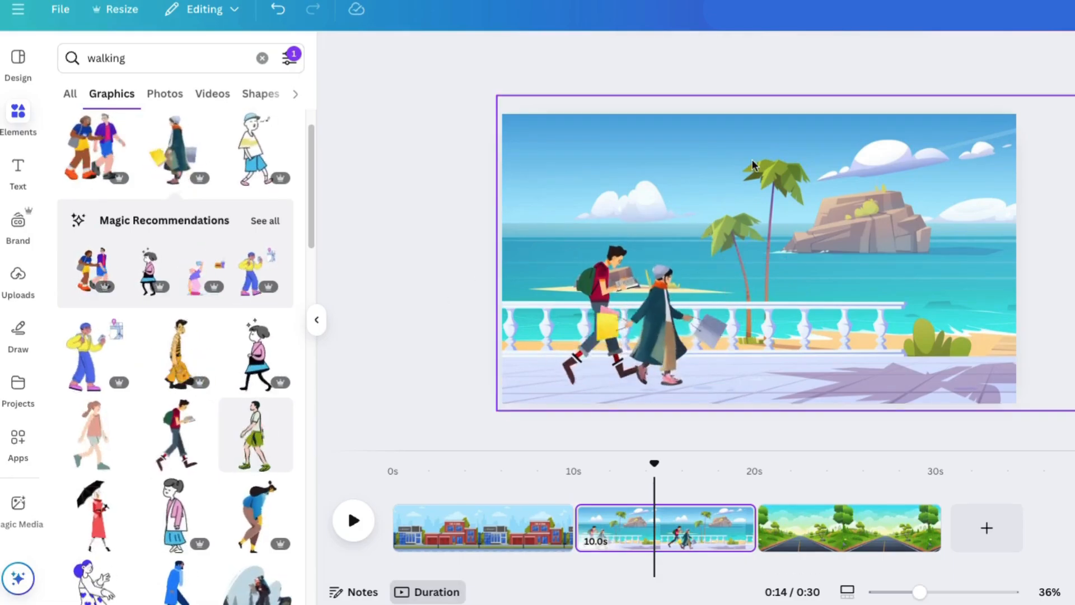
pyautogui.click(848, 152)
pyautogui.moveTo(924, 158); pyautogui.dragTo(447, 175)
pyautogui.moveTo(723, 179); pyautogui.dragTo(896, 160)
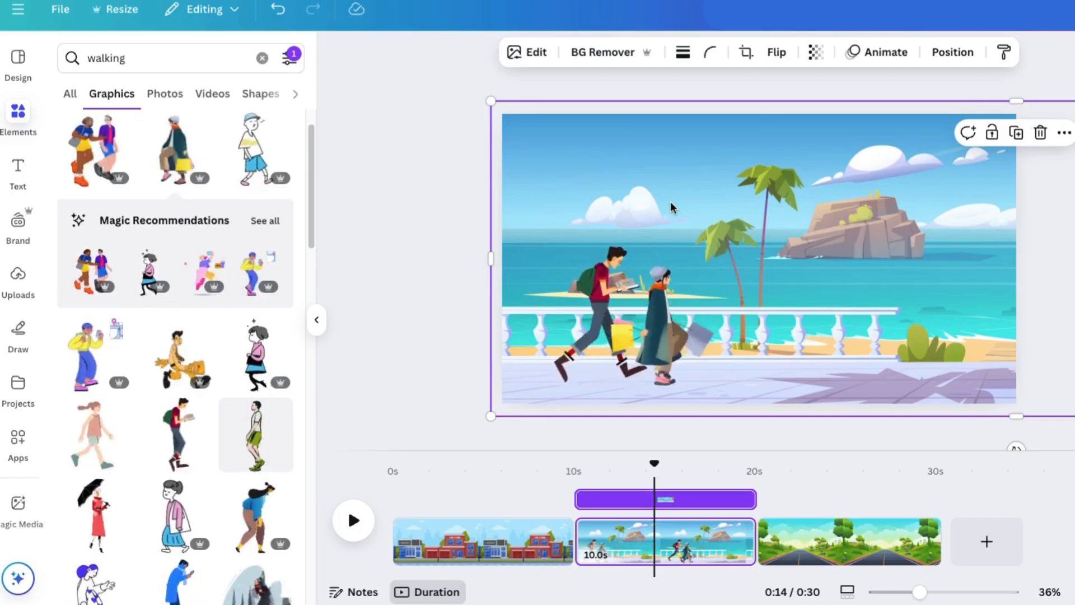
pyautogui.click(421, 327)
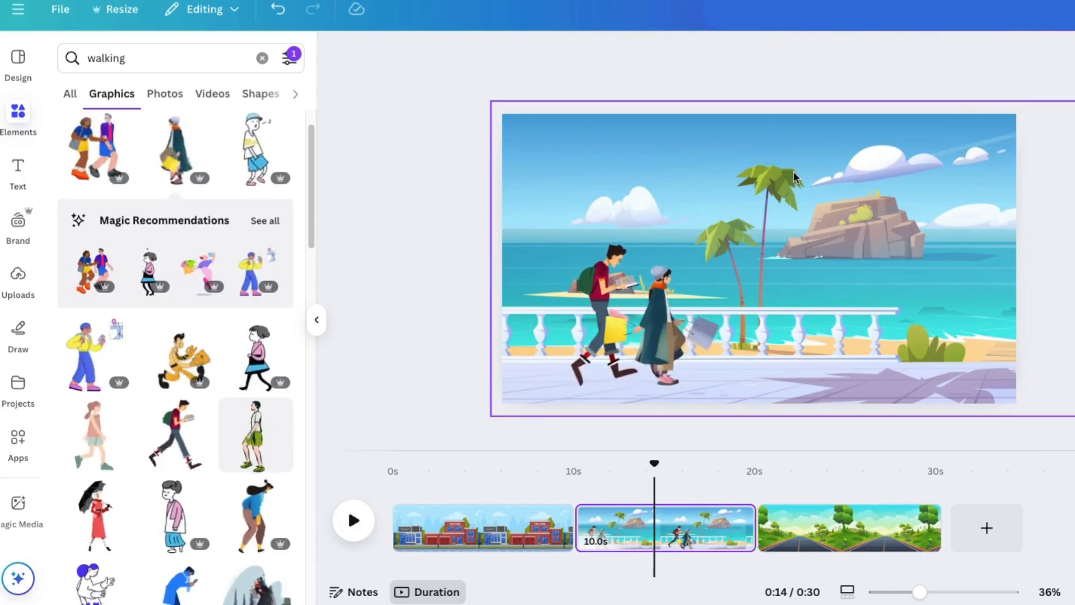
# Create a custom animation for the seaside background by moving it leftward behind the walkers
pyautogui.click(649, 168)
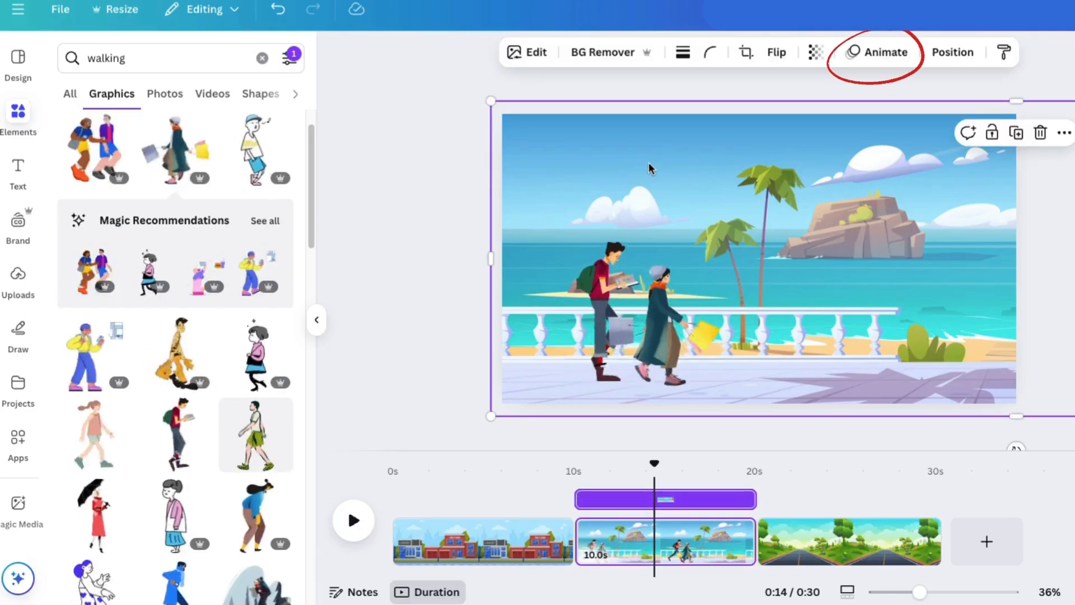
pyautogui.click(887, 56)
pyautogui.click(109, 235)
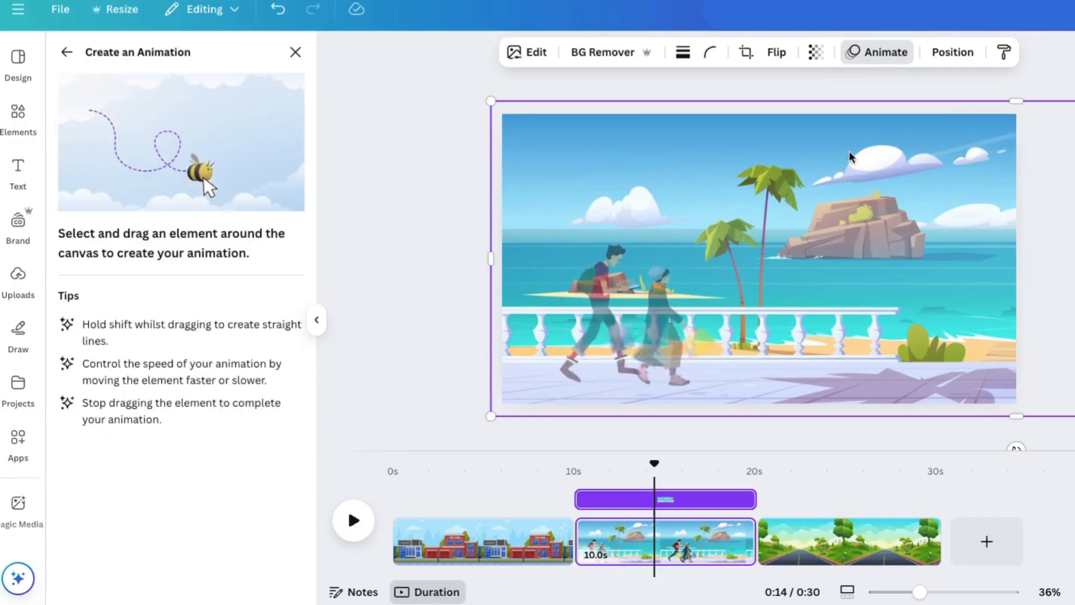
pyautogui.moveTo(1002, 161)
pyautogui.mouseDown()
pyautogui.moveTo(496, 154)
pyautogui.moveTo(496, 170)
pyautogui.moveTo(463, 175)
pyautogui.mouseUp()
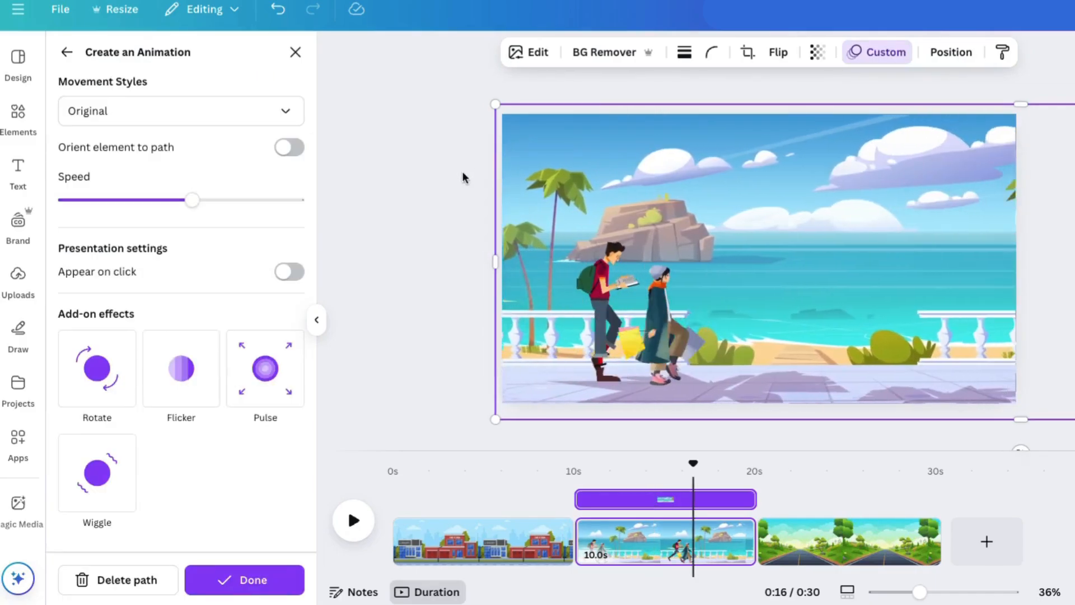
# Set the background animation's movement style to Steady, reduce its speed to roughly one third of the range, and finish the animation
pyautogui.click(166, 113)
pyautogui.click(130, 213)
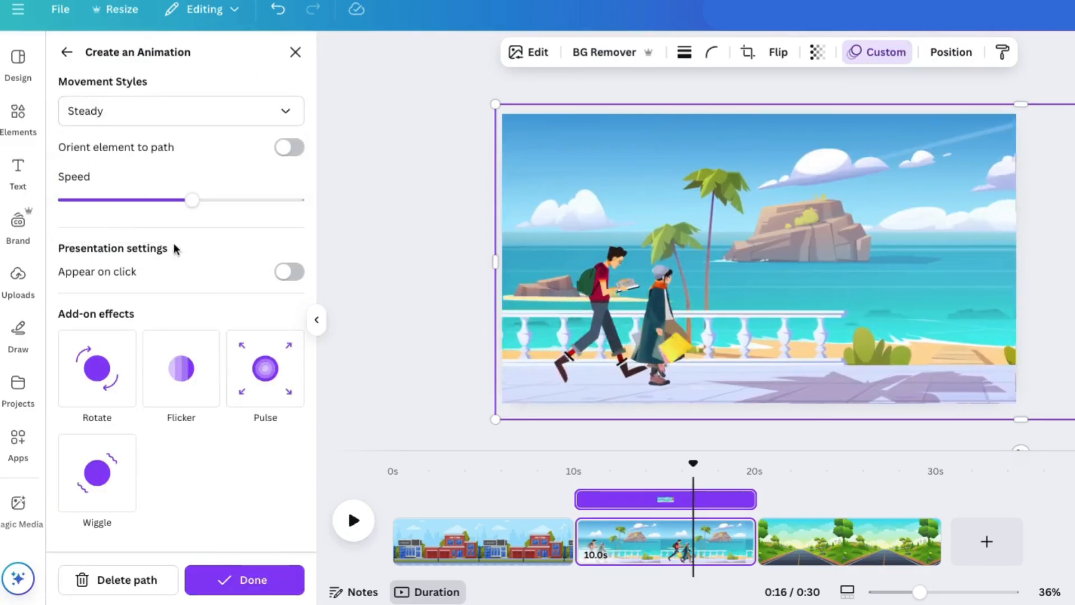
pyautogui.moveTo(192, 200); pyautogui.dragTo(142, 201)
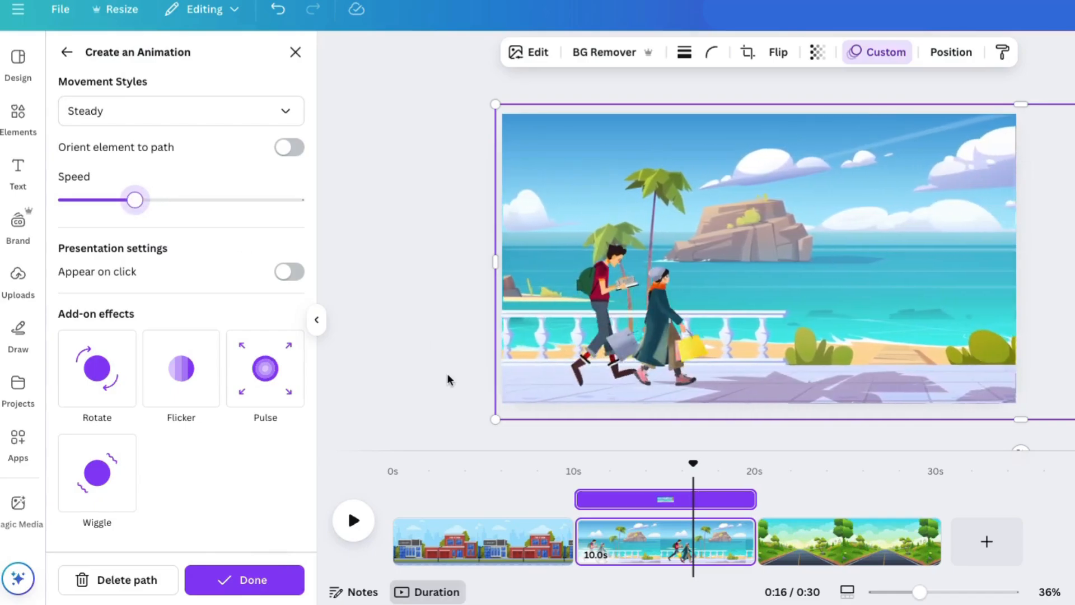
pyautogui.click(270, 582)
# Play the background animation from the start of the second page
pyautogui.moveTo(690, 463); pyautogui.dragTo(574, 466)
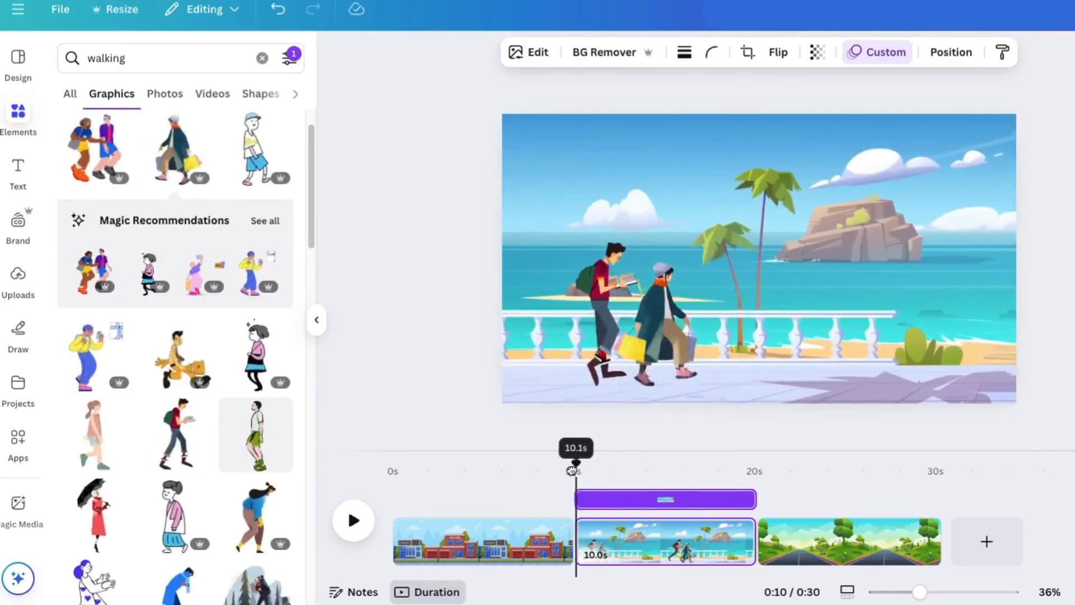
pyautogui.click(354, 520)
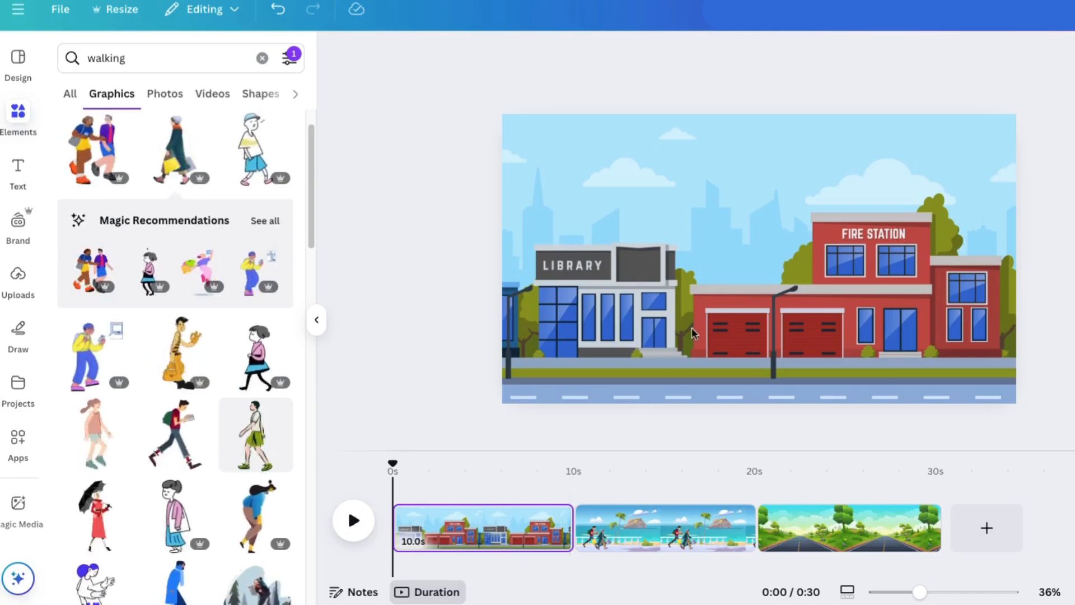
# Search the animated graphics for "car" for the first page's city scene
pyautogui.click(692, 333)
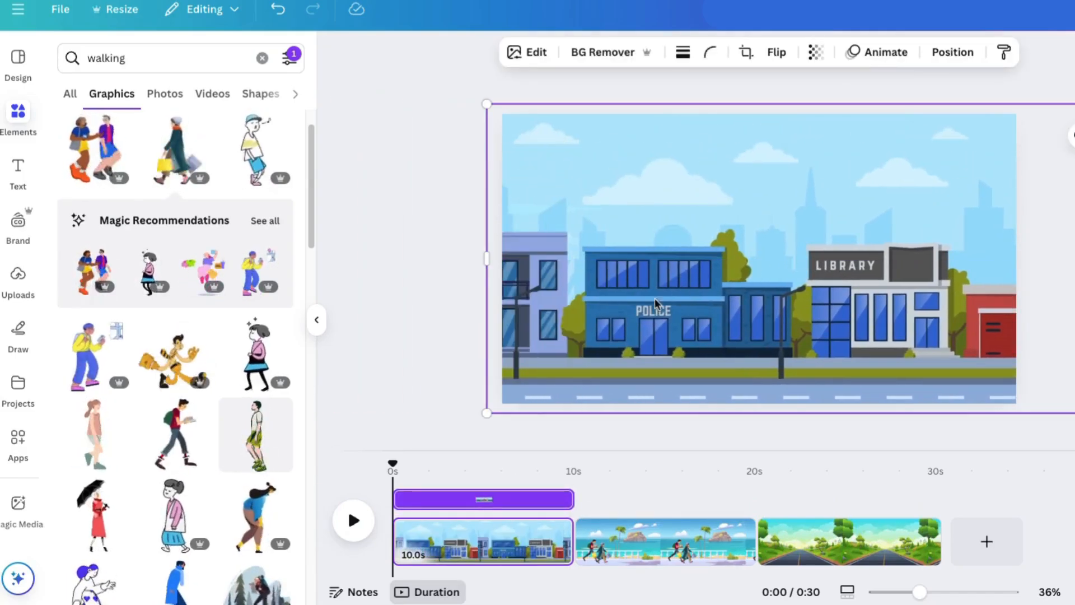
pyautogui.click(102, 45)
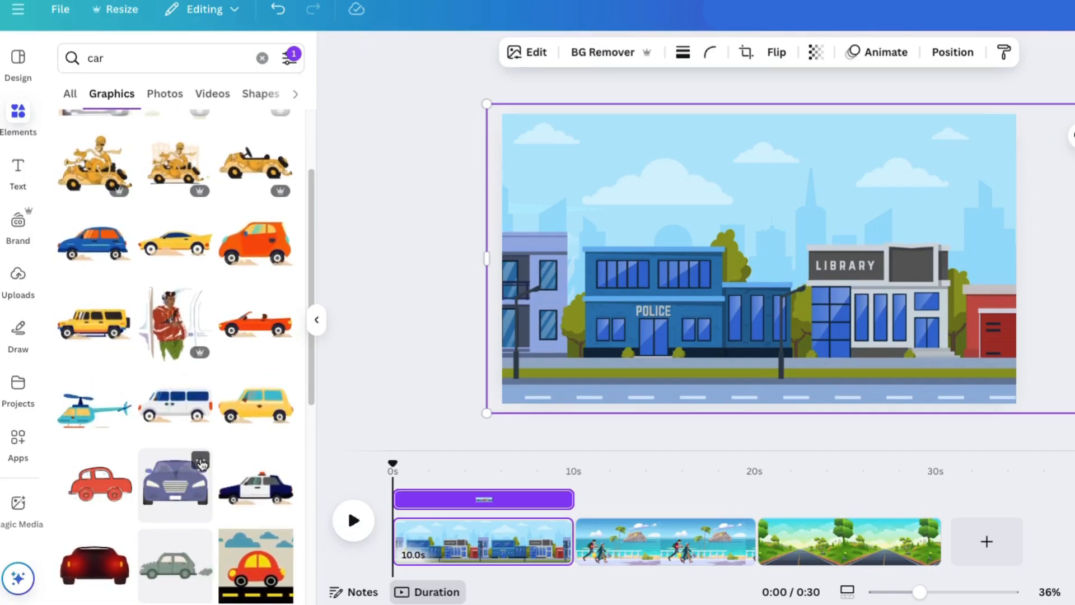
# Add the yellow SUV graphic to the city scene, flip it horizontally, and place it on the road at the scene's left edge
pyautogui.click(100, 336)
pyautogui.moveTo(530, 163); pyautogui.dragTo(794, 274)
pyautogui.click(691, 55)
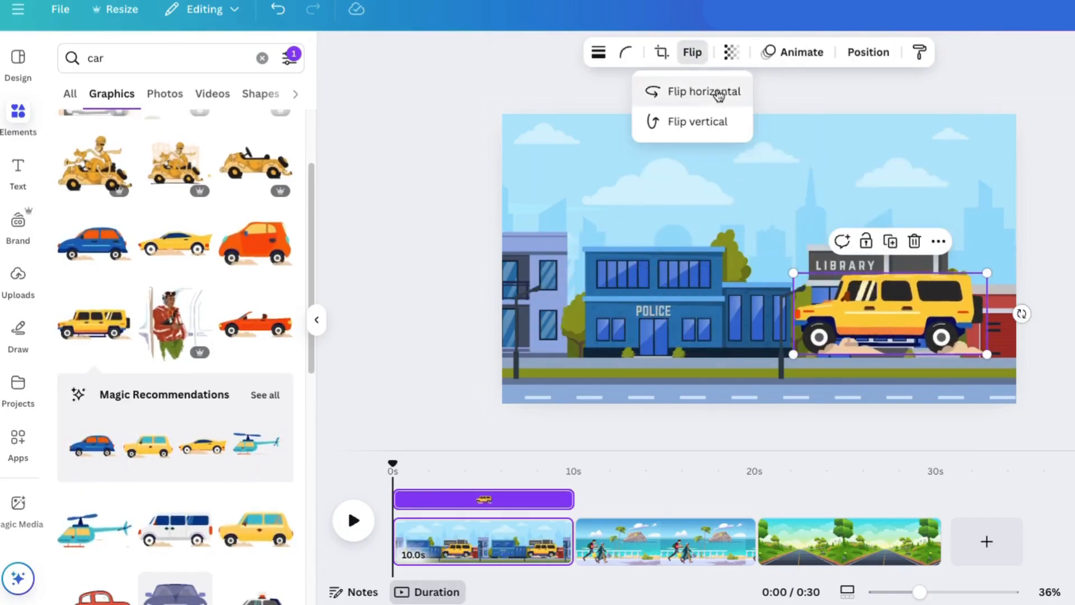
pyautogui.click(720, 91)
pyautogui.moveTo(869, 347); pyautogui.dragTo(629, 387)
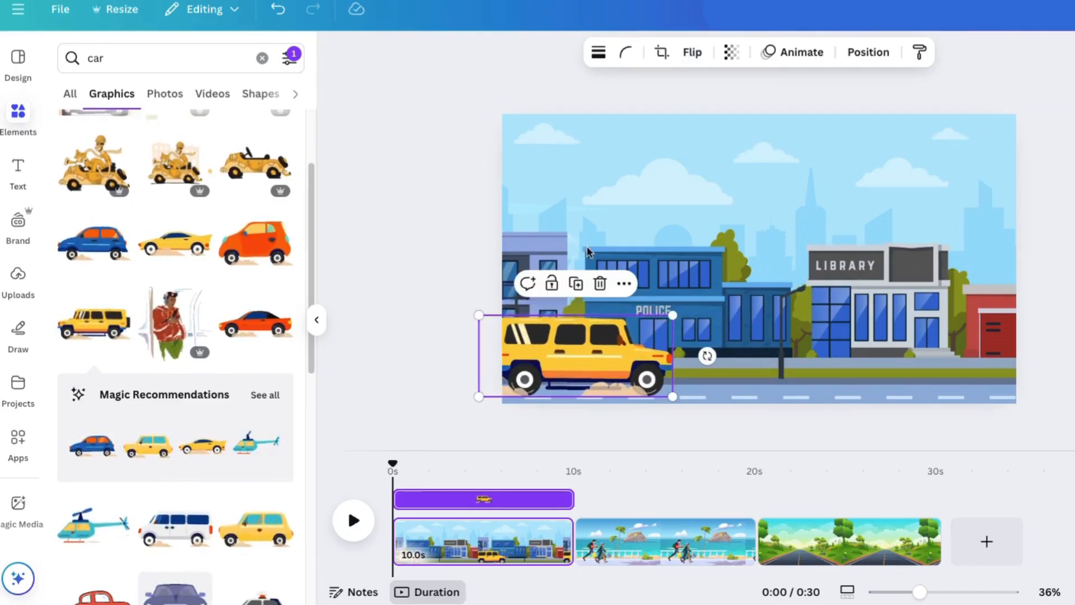
# Create a custom animation for the city background by moving it leftward behind the yellow SUV
pyautogui.click(750, 200)
pyautogui.click(881, 57)
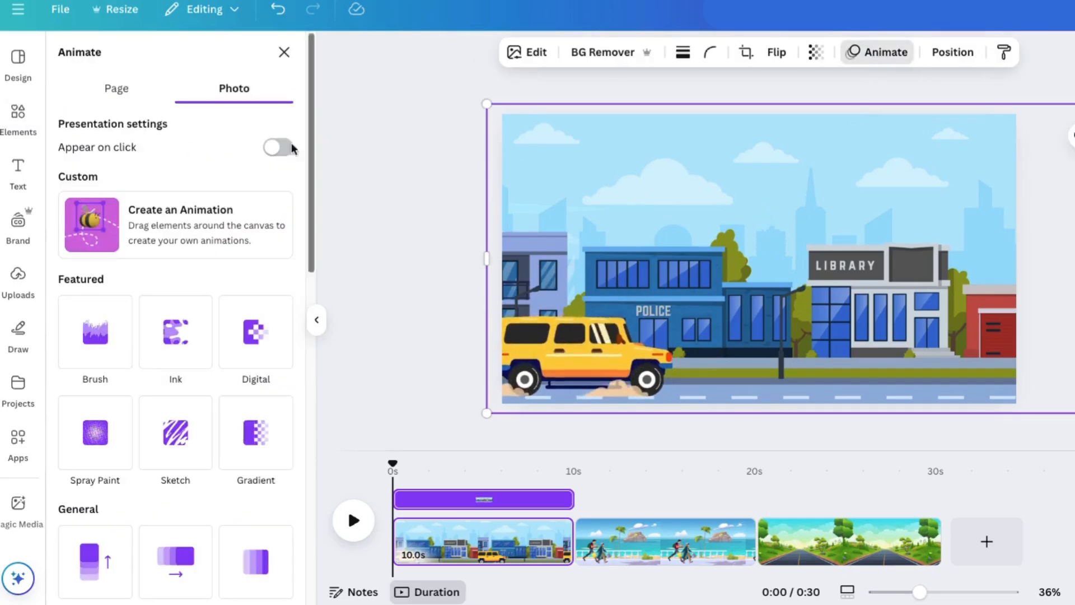
pyautogui.click(110, 227)
pyautogui.moveTo(993, 152)
pyautogui.mouseDown()
pyautogui.moveTo(715, 151)
pyautogui.moveTo(600, 167)
pyautogui.moveTo(403, 169)
pyautogui.mouseUp()
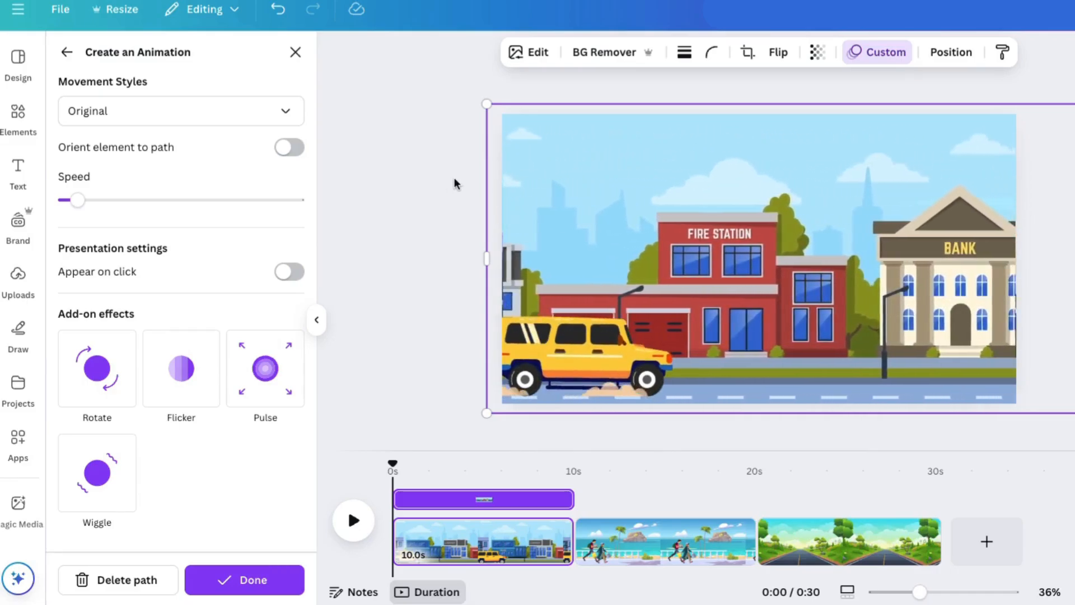
# Set the city background's movement style to Steady with speed at roughly 30% of the range, and finish the animation
pyautogui.moveTo(77, 201); pyautogui.dragTo(112, 200)
pyautogui.click(112, 111)
pyautogui.click(110, 212)
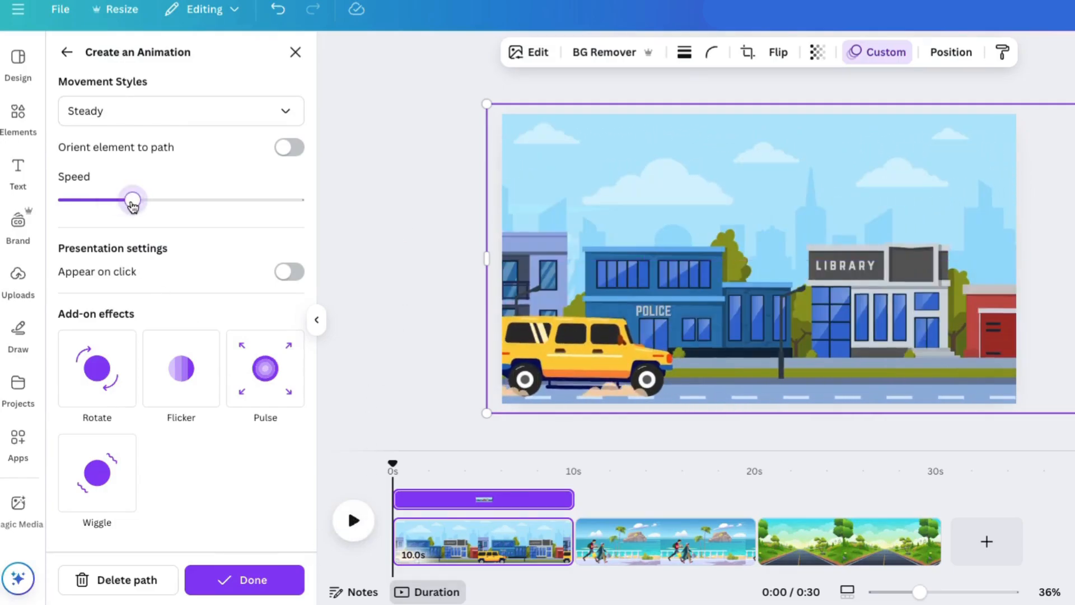
pyautogui.click(260, 575)
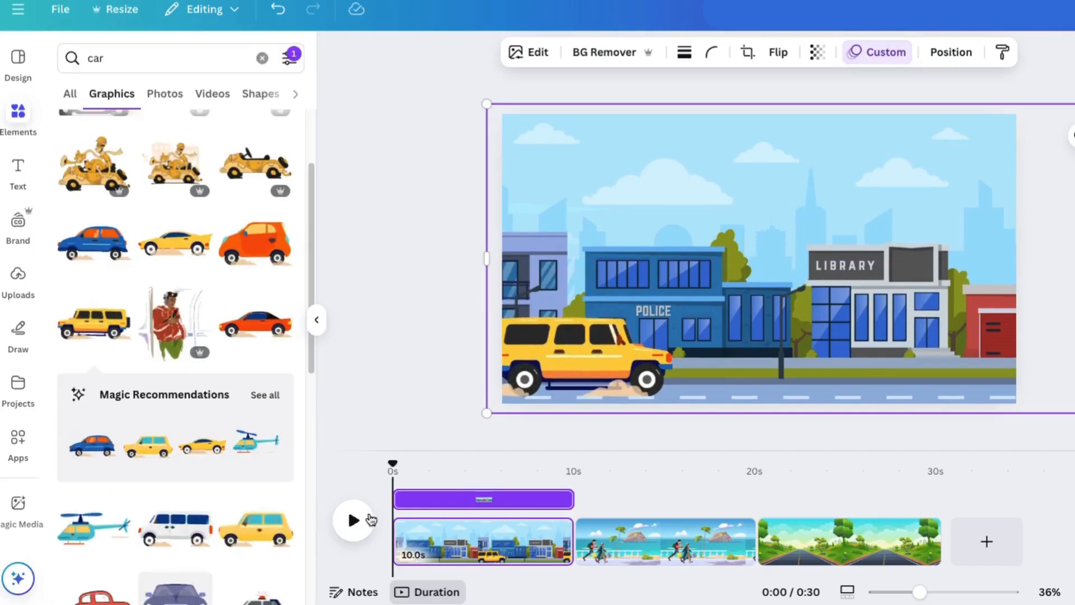
# Play the city page, shorten its duration to 7.6 s, and play it again
pyautogui.click(354, 524)
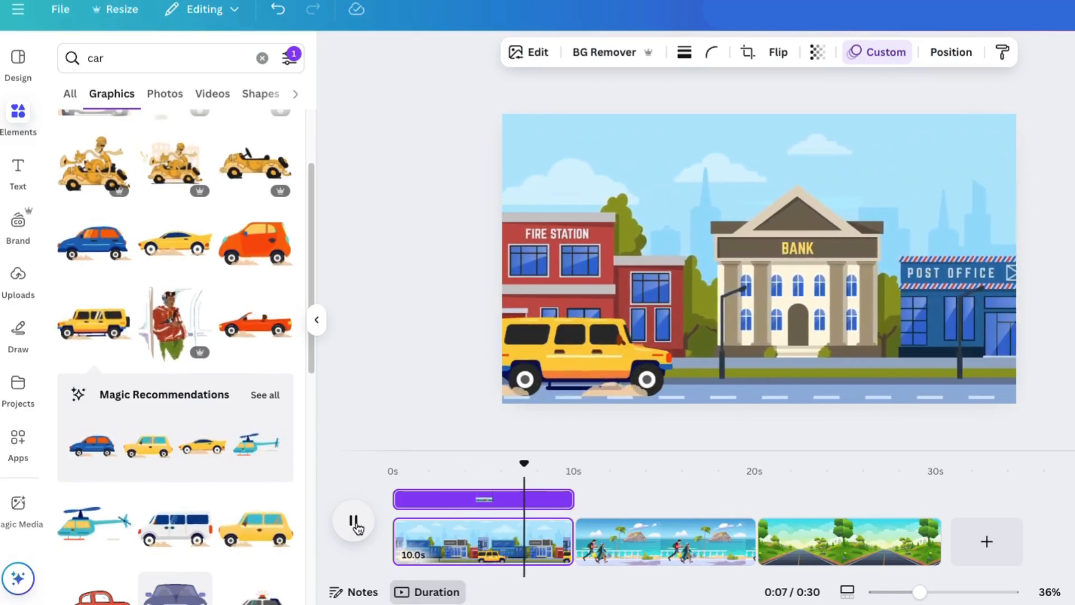
pyautogui.moveTo(566, 539); pyautogui.dragTo(529, 539)
pyautogui.click(354, 523)
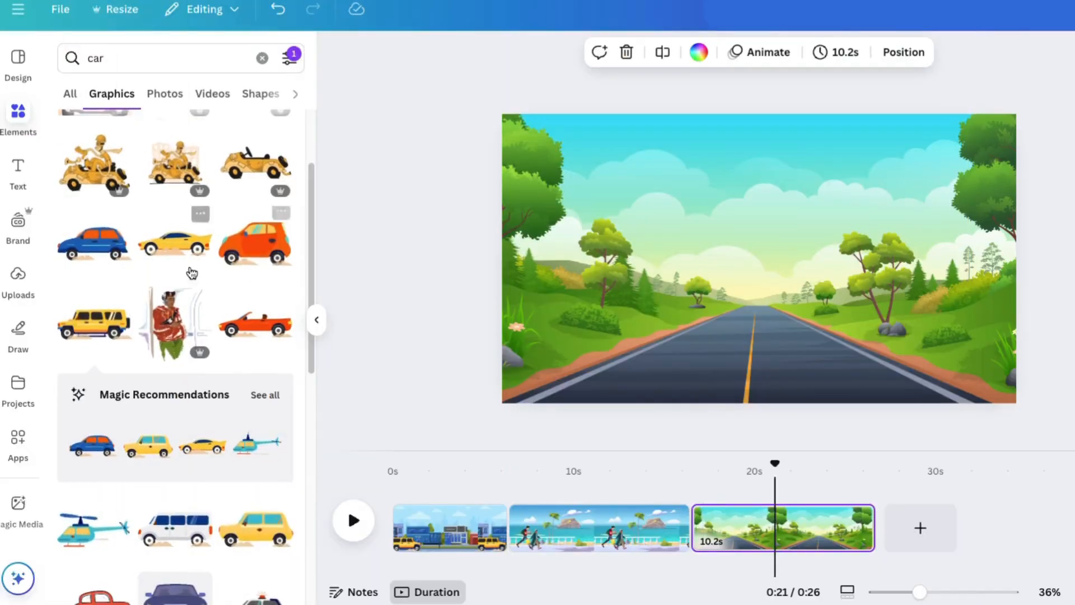
# Find the front-facing purple car among the car graphics and add it to the country road page
pyautogui.scroll(-4, 192, 273)
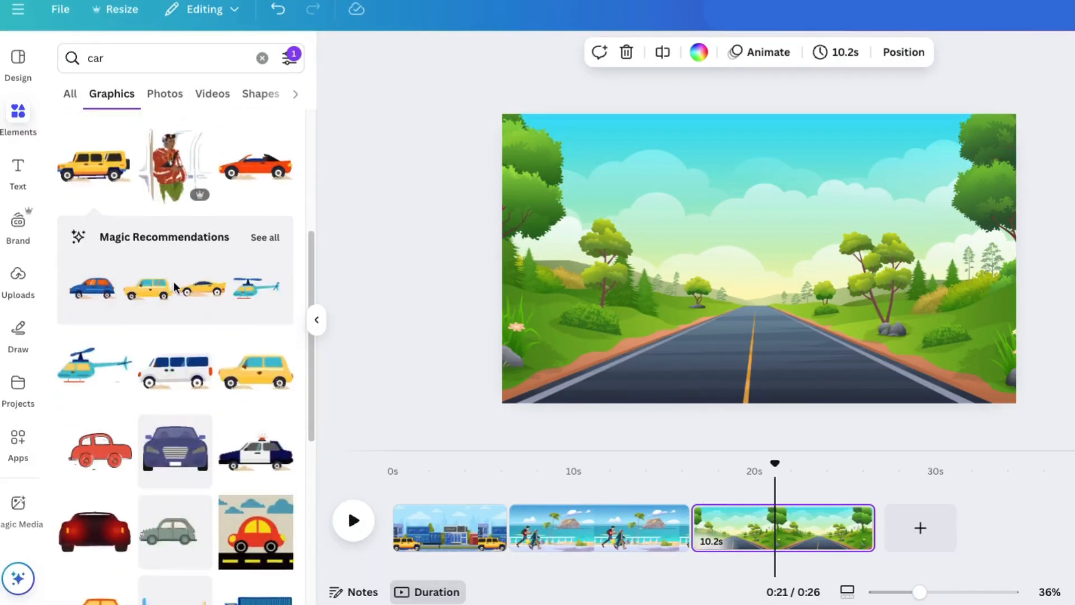
pyautogui.scroll(-15, 204, 417)
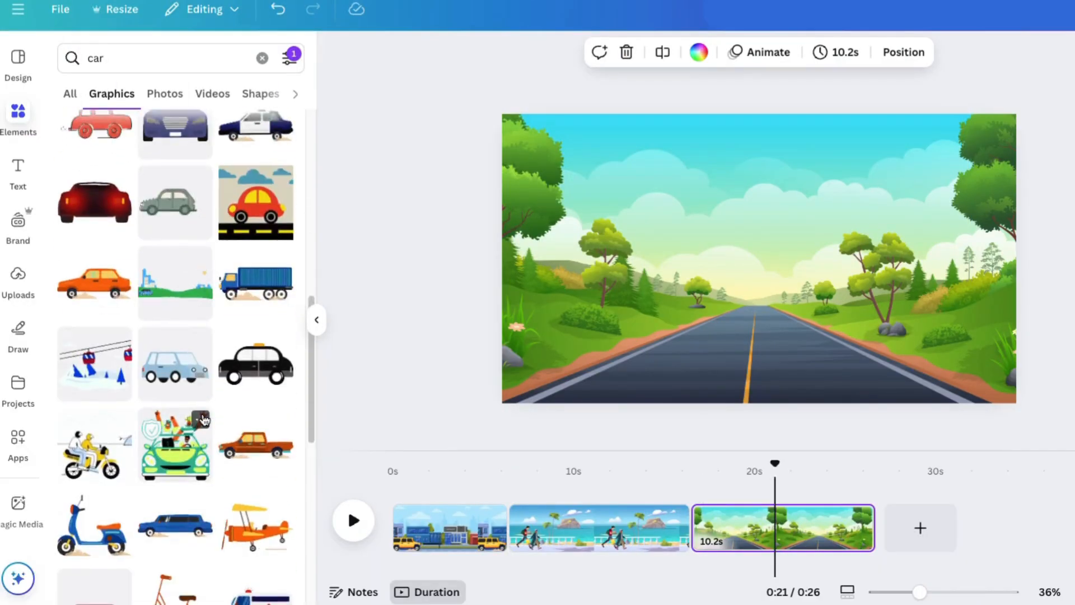
pyautogui.scroll(7, 207, 415)
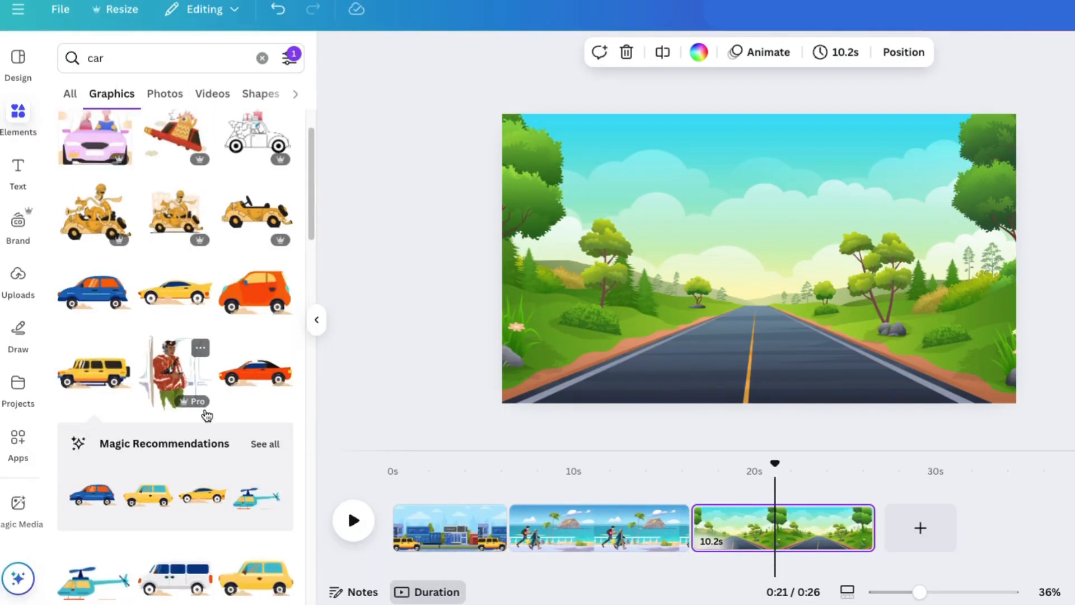
pyautogui.scroll(-5, 208, 415)
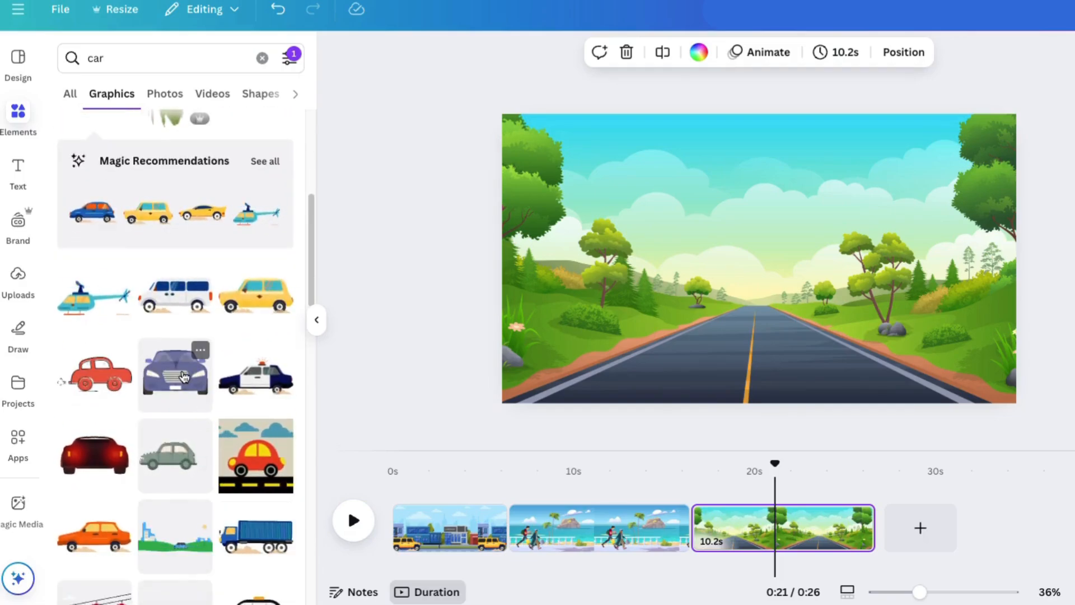
pyautogui.click(184, 377)
# Shrink the purple car to a small size and center it at the far end of the road
pyautogui.moveTo(919, 144); pyautogui.dragTo(793, 320)
pyautogui.moveTo(662, 341); pyautogui.dragTo(735, 323)
pyautogui.moveTo(832, 240); pyautogui.dragTo(792, 270)
pyautogui.moveTo(722, 320); pyautogui.dragTo(749, 296)
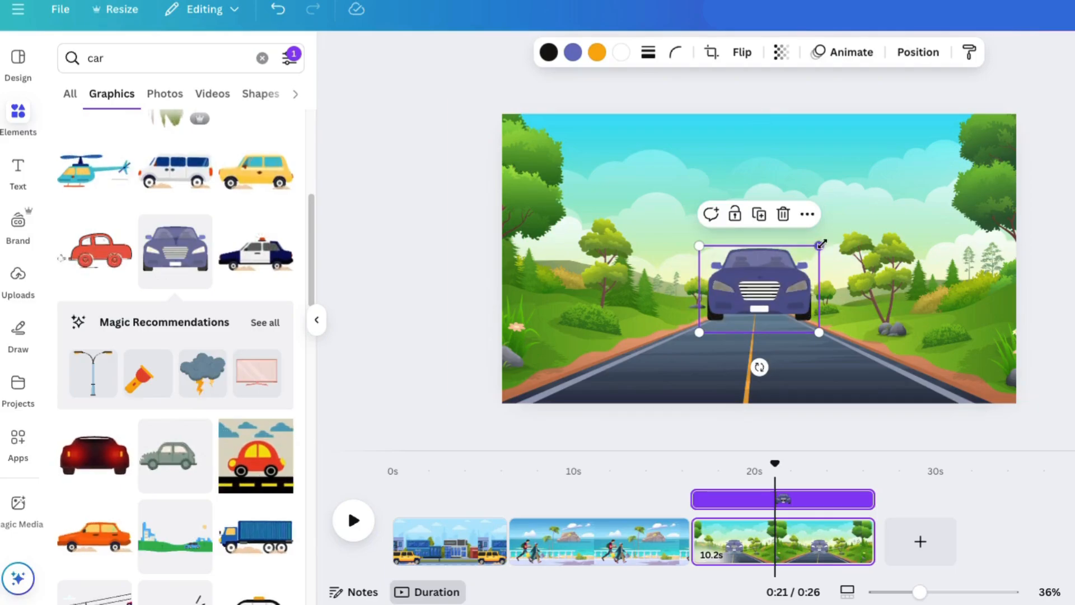
pyautogui.moveTo(821, 242); pyautogui.dragTo(765, 314)
pyautogui.moveTo(778, 278); pyautogui.dragTo(755, 304)
# Duplicate the road page and, on the copy, enlarge the purple car so it fills the road's foreground
pyautogui.rightClick(807, 555)
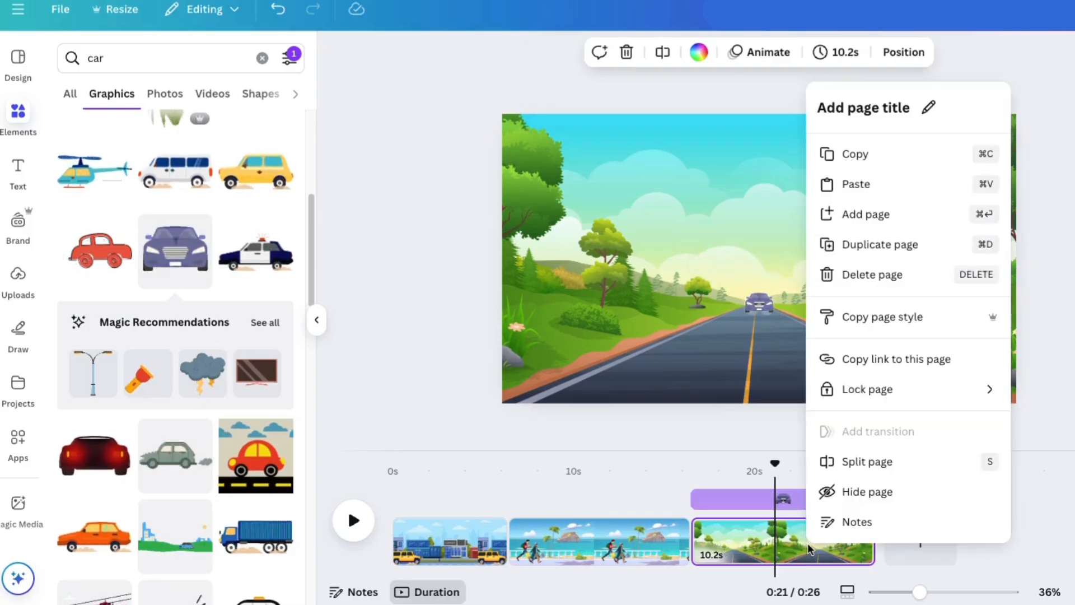
pyautogui.click(881, 247)
pyautogui.click(754, 303)
pyautogui.moveTo(742, 289); pyautogui.dragTo(500, 113)
pyautogui.moveTo(633, 226); pyautogui.dragTo(755, 337)
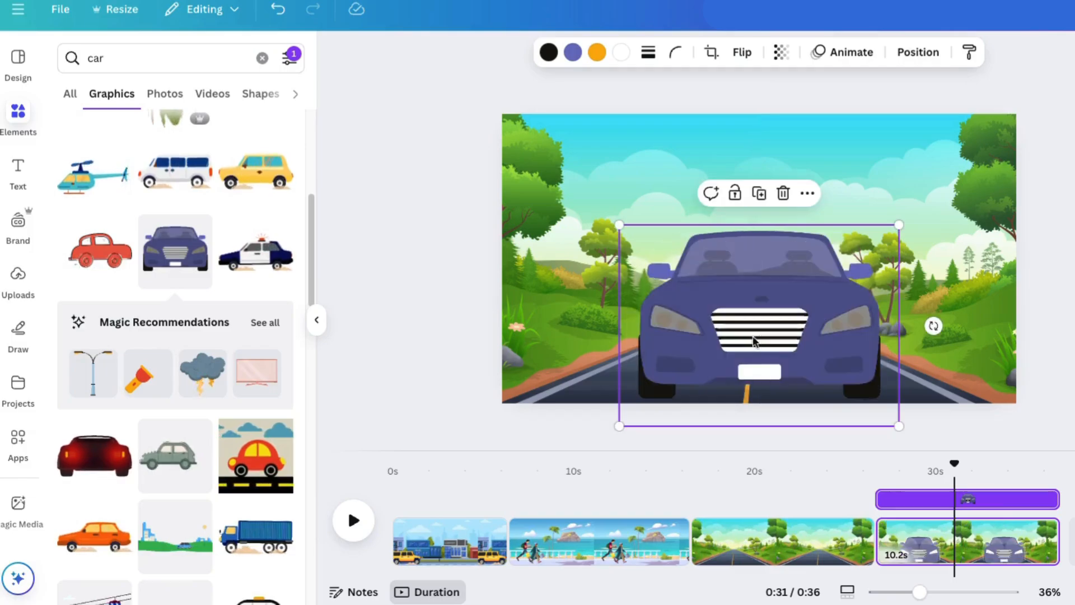
# Add a Match & Move transition between the two road pages and set its duration to 4.7 seconds
pyautogui.click(874, 554)
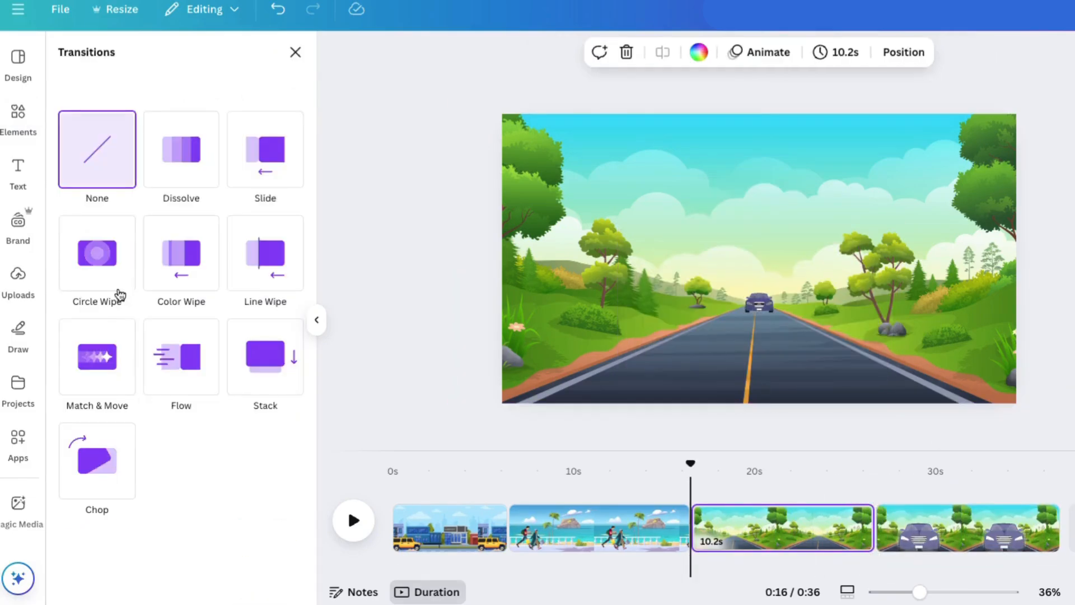
pyautogui.click(100, 366)
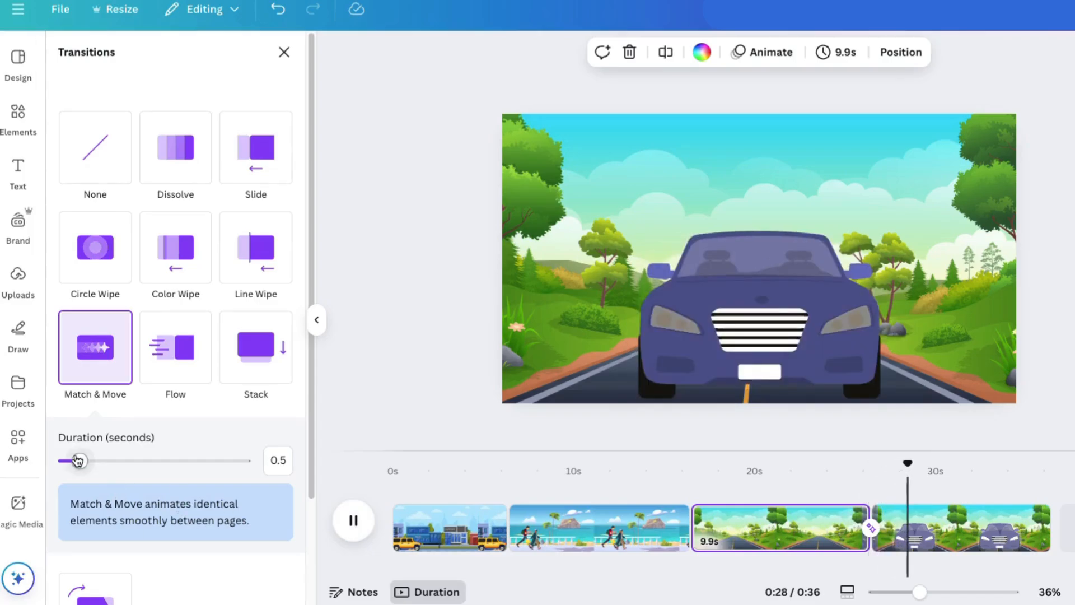
pyautogui.moveTo(78, 461); pyautogui.dragTo(173, 463)
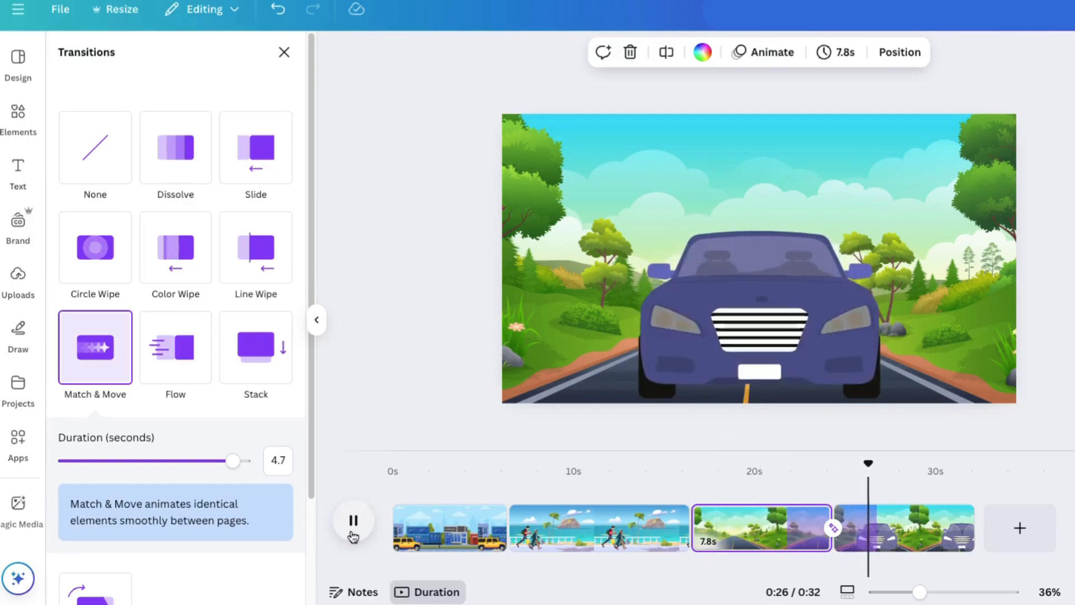
# Shorten the first road page to 3.5 s and its duplicate to 2.3 s, and play the approaching-car sequence
pyautogui.moveTo(692, 529); pyautogui.dragTo(802, 542)
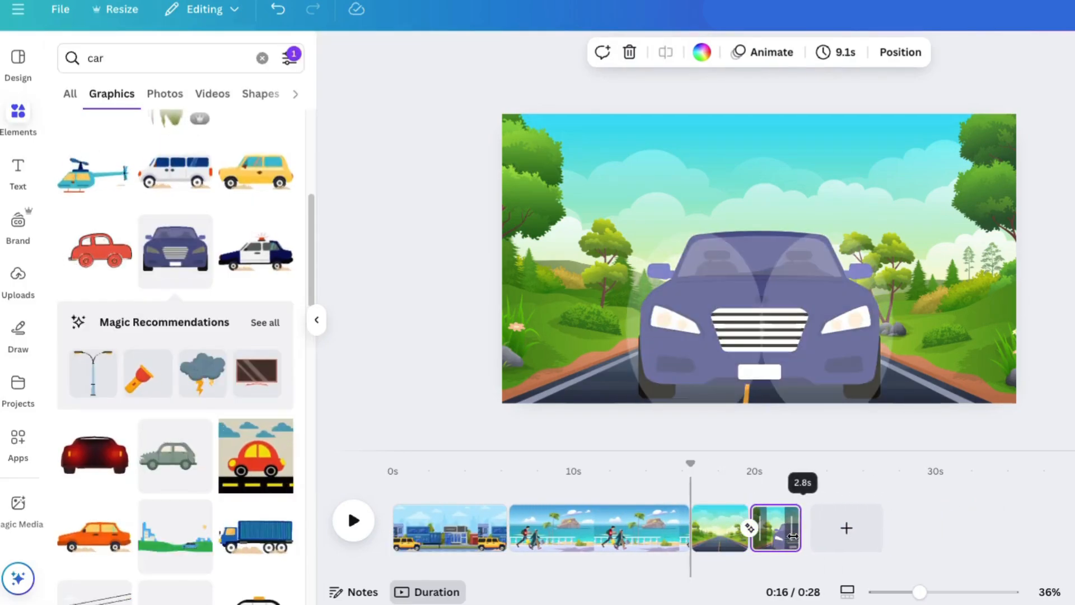
pyautogui.moveTo(805, 540); pyautogui.dragTo(782, 540)
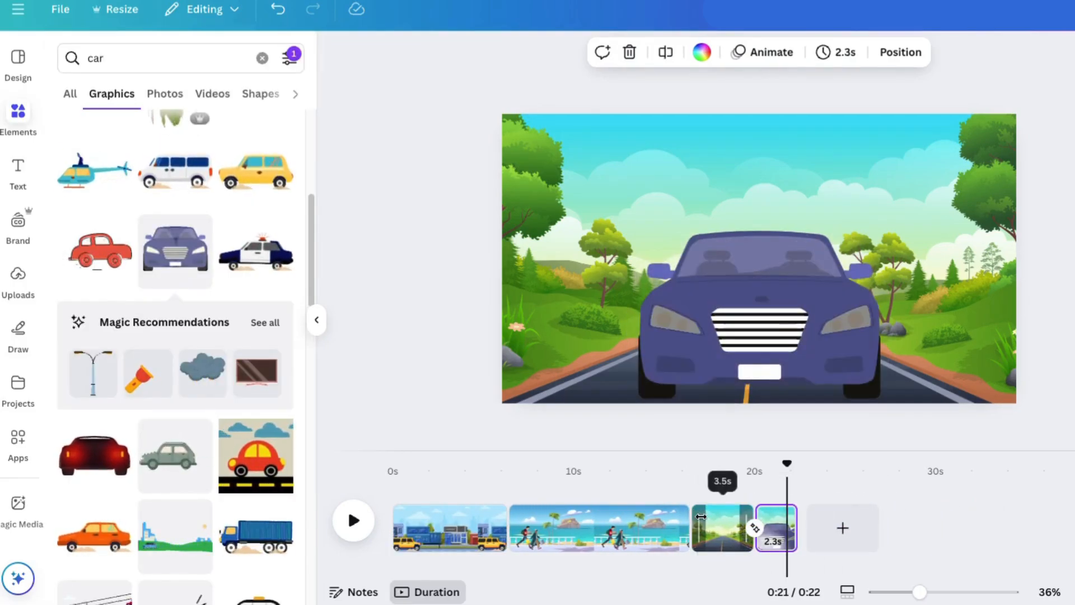
pyautogui.click(700, 524)
pyautogui.click(351, 522)
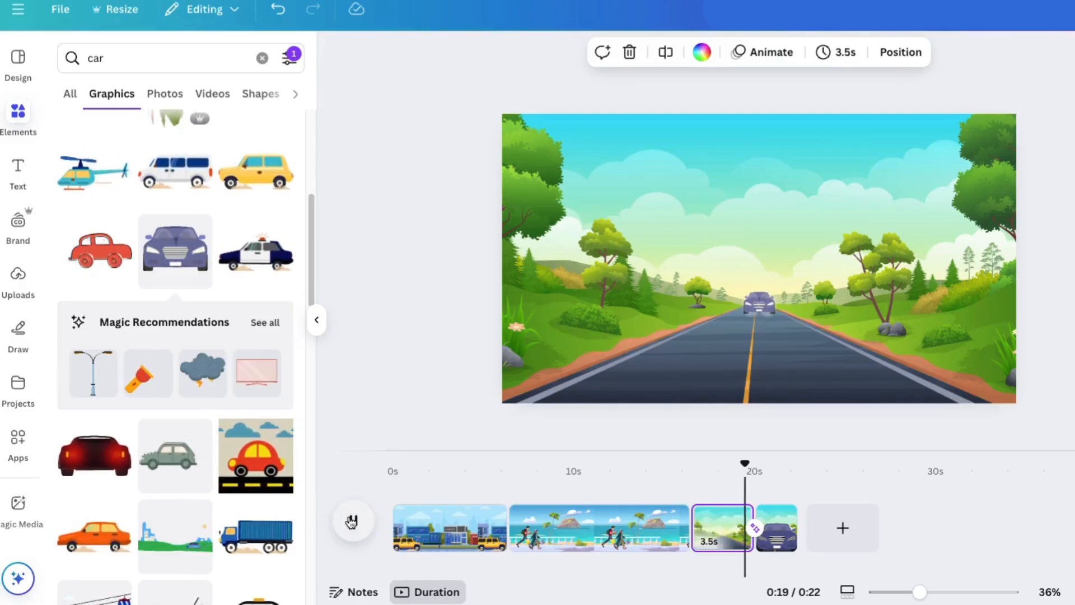